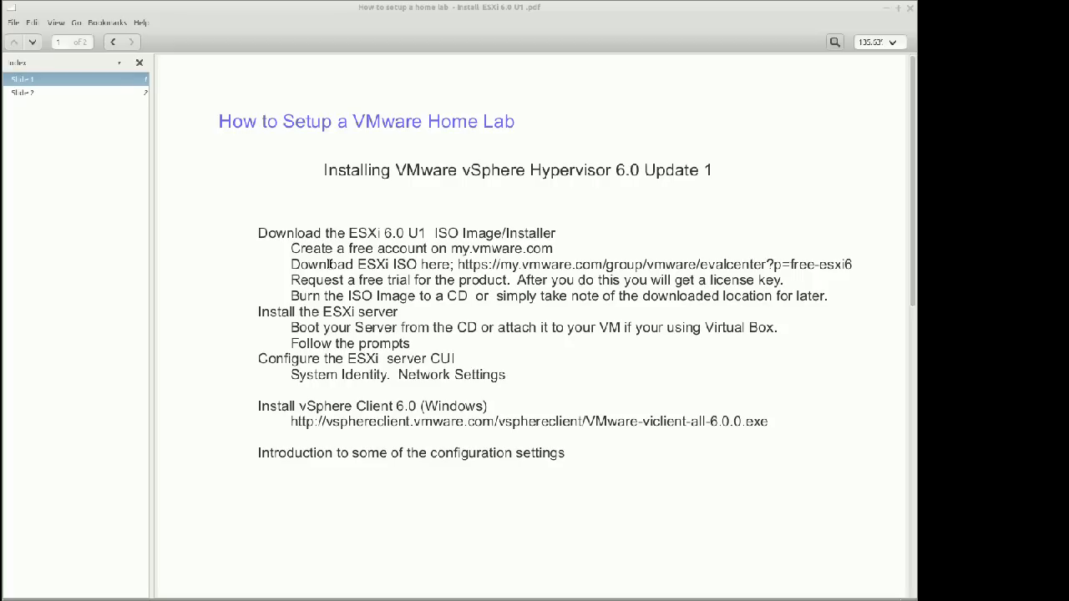
Open the second slide and highlight the VM, hypervisor and physical hardware layers of the diagram
click(39, 92)
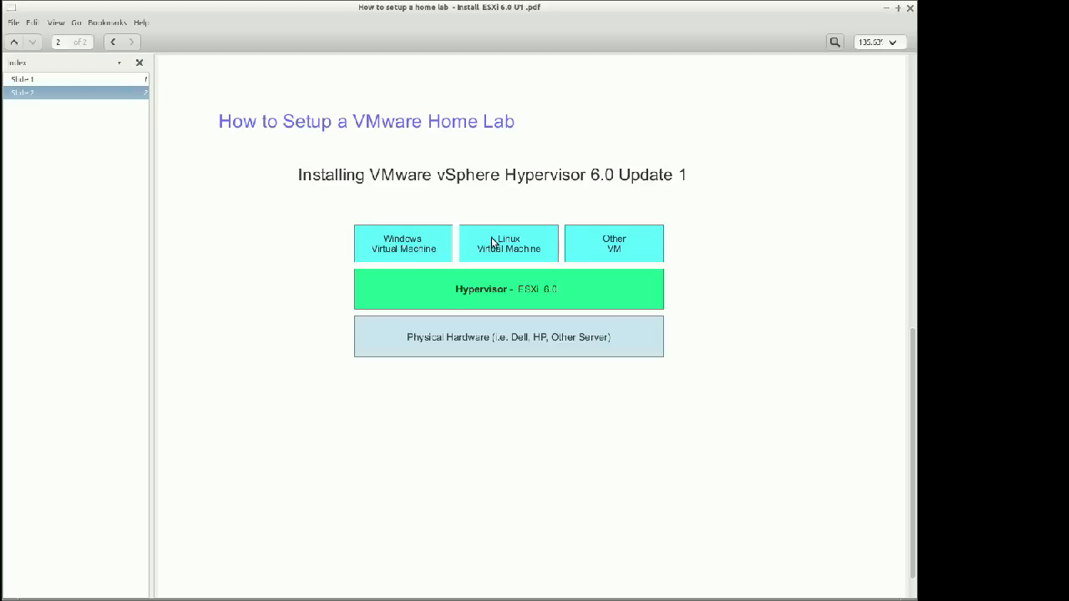
drag(493, 239, 610, 242)
drag(407, 345, 624, 345)
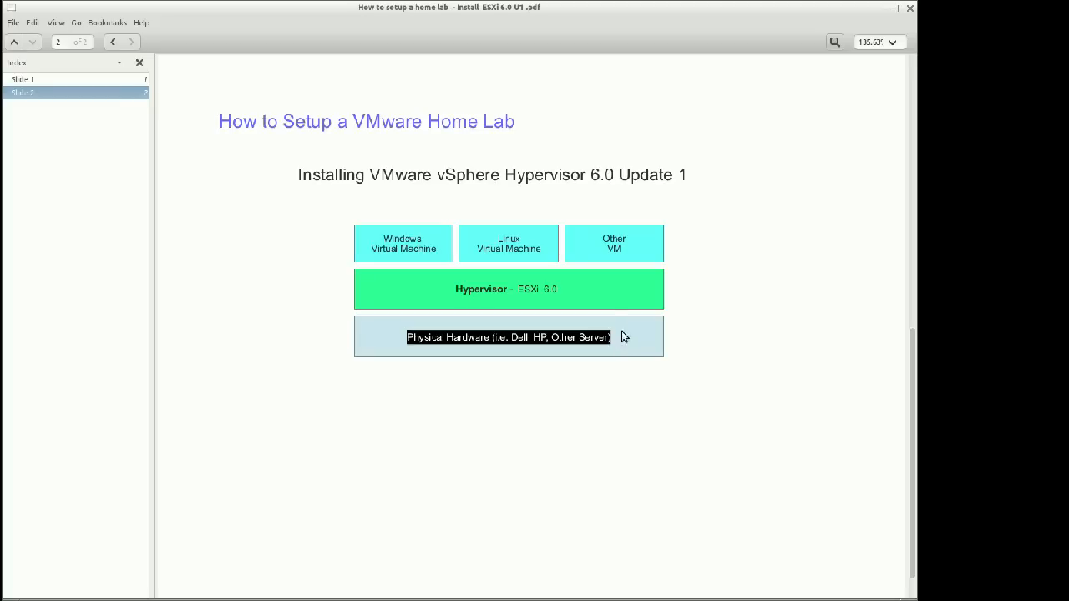
drag(451, 289, 560, 294)
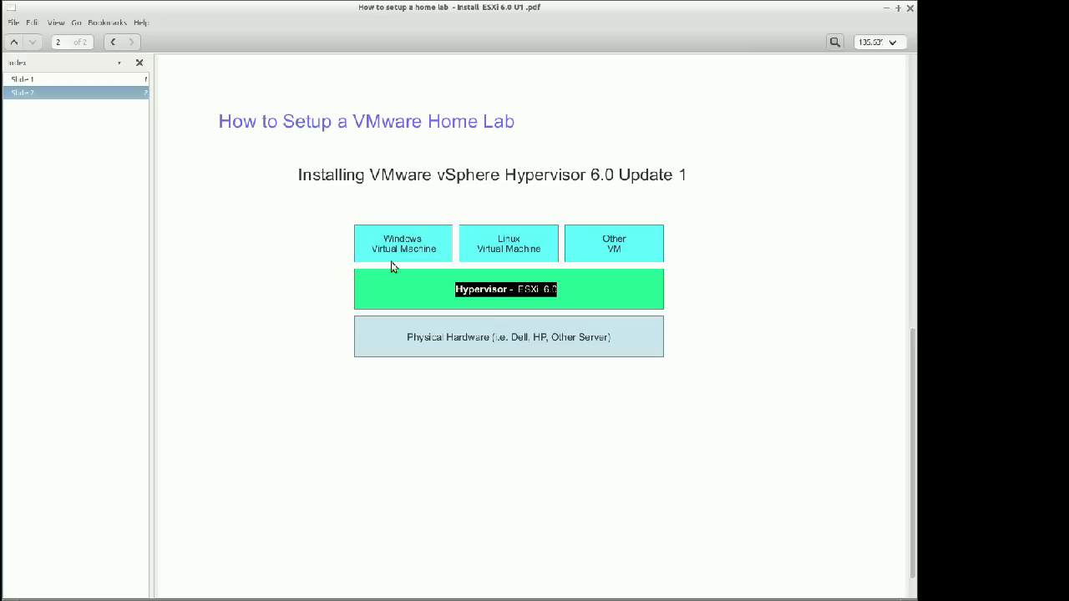
drag(408, 337, 618, 338)
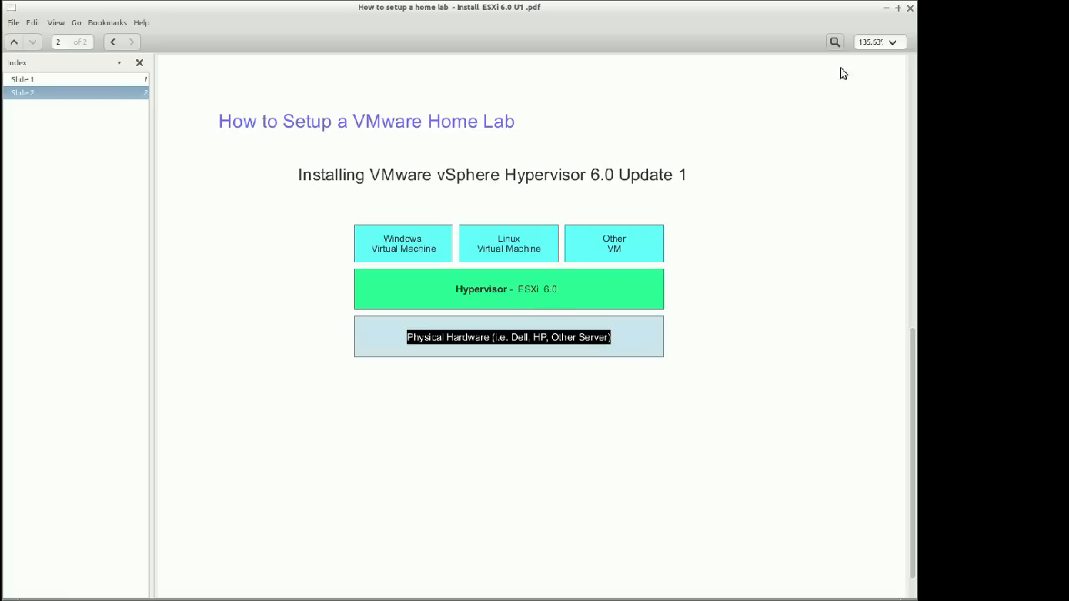
Switch to VirtualBox Manager and start a new virtual machine named ESXi 6.0
click(886, 7)
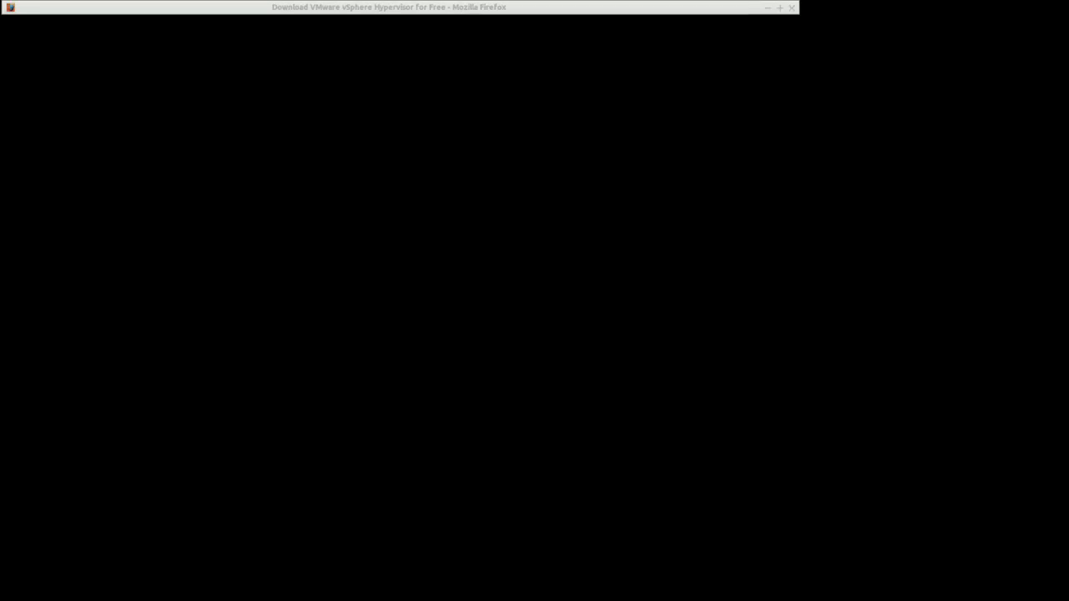
drag(0, 201, 484, 71)
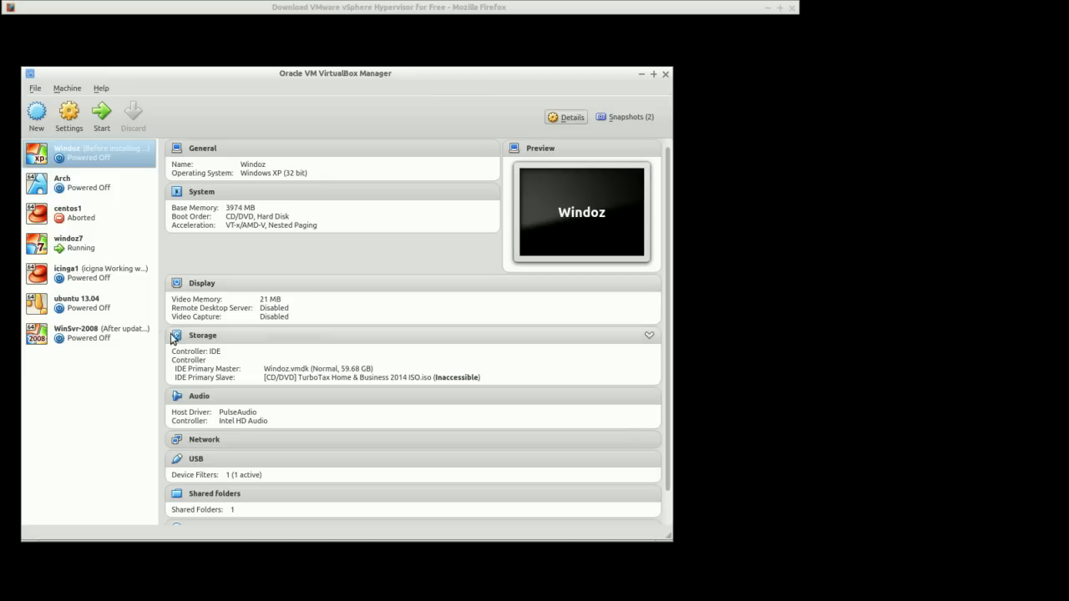
click(37, 118)
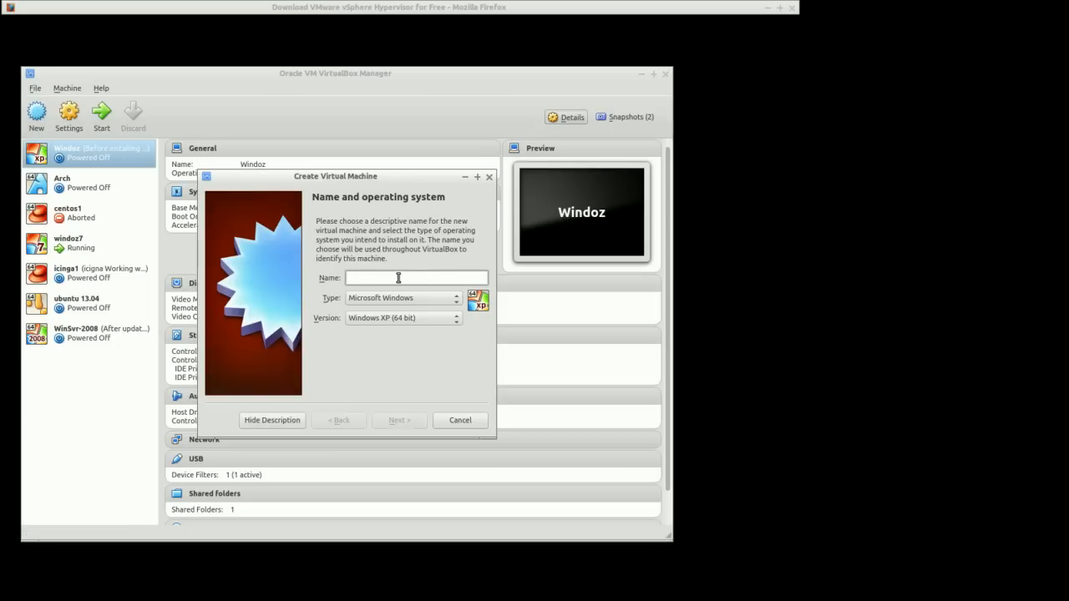
text(ESXi )
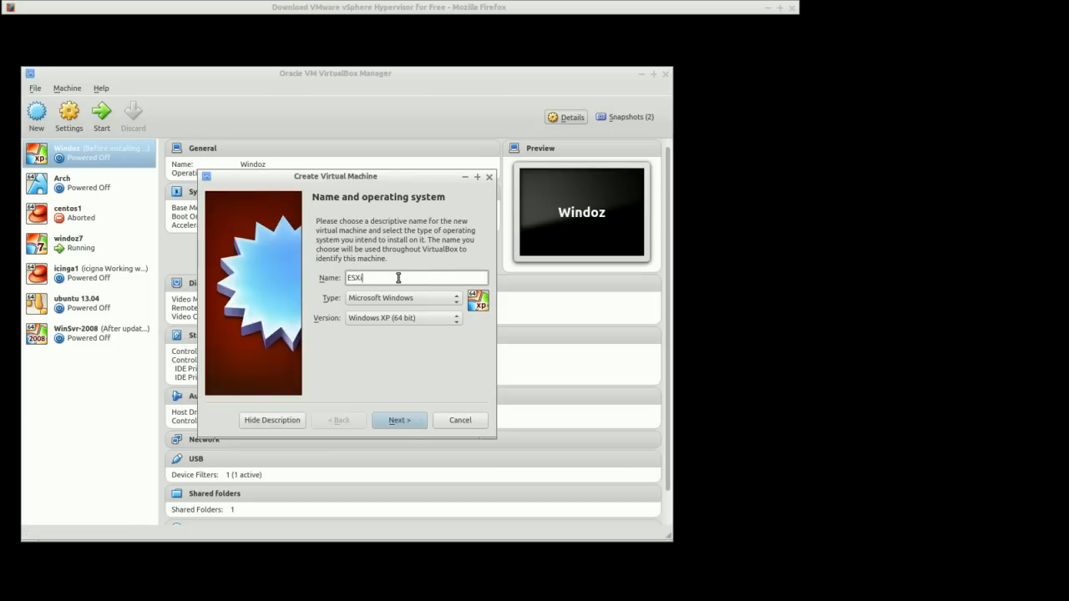
text(6.0)
Set the machine type to Other and version to Other/Unknown (64-bit), then continue
click(418, 301)
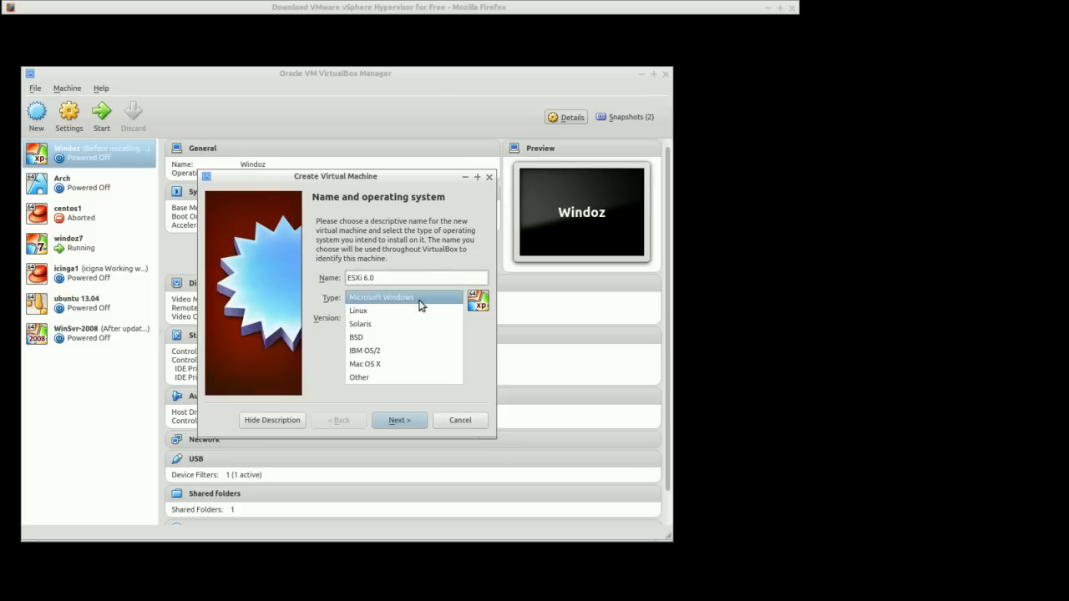
click(403, 377)
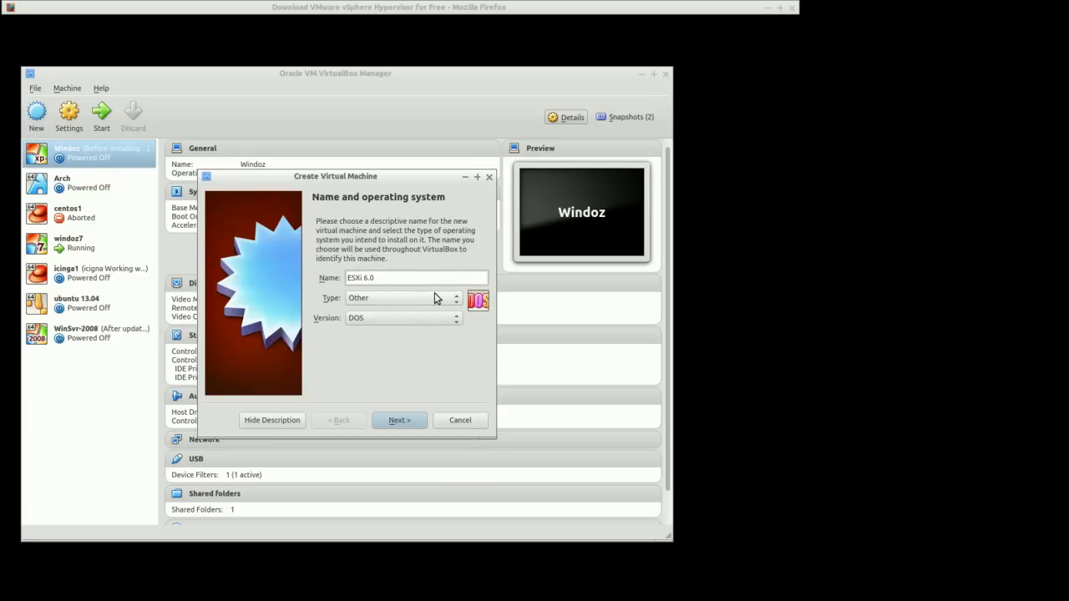
drag(387, 180, 229, 117)
click(232, 255)
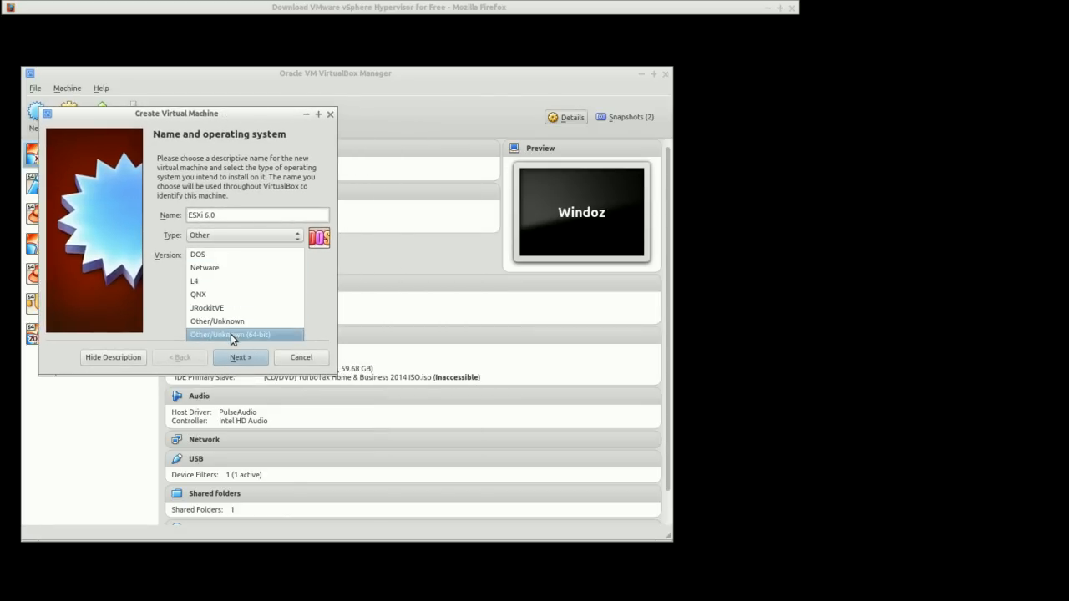
click(231, 334)
click(240, 357)
Set the base memory to about 6025 MB and choose to create a virtual hard drive now
drag(167, 208, 186, 209)
click(239, 357)
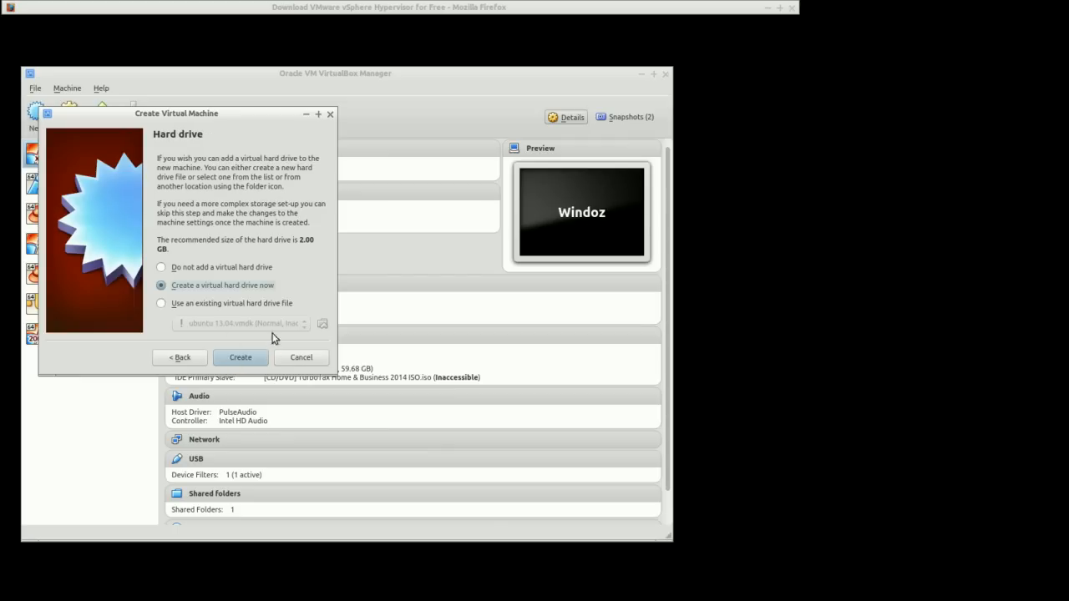
click(239, 357)
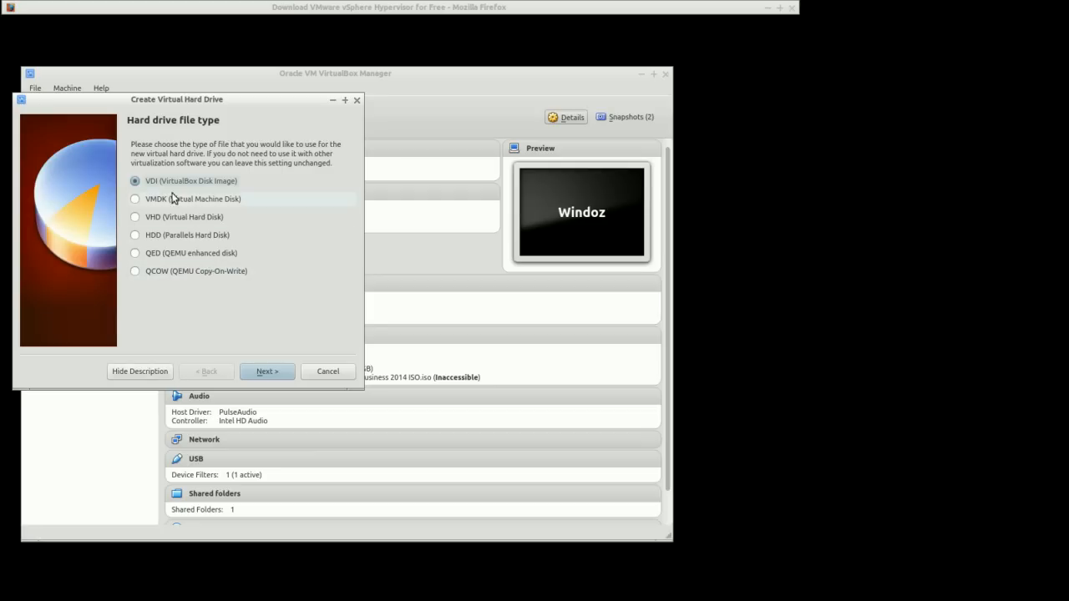
Create a dynamically allocated VDI hard disk named ESXi 6.0 of about 21.66 GB
click(268, 371)
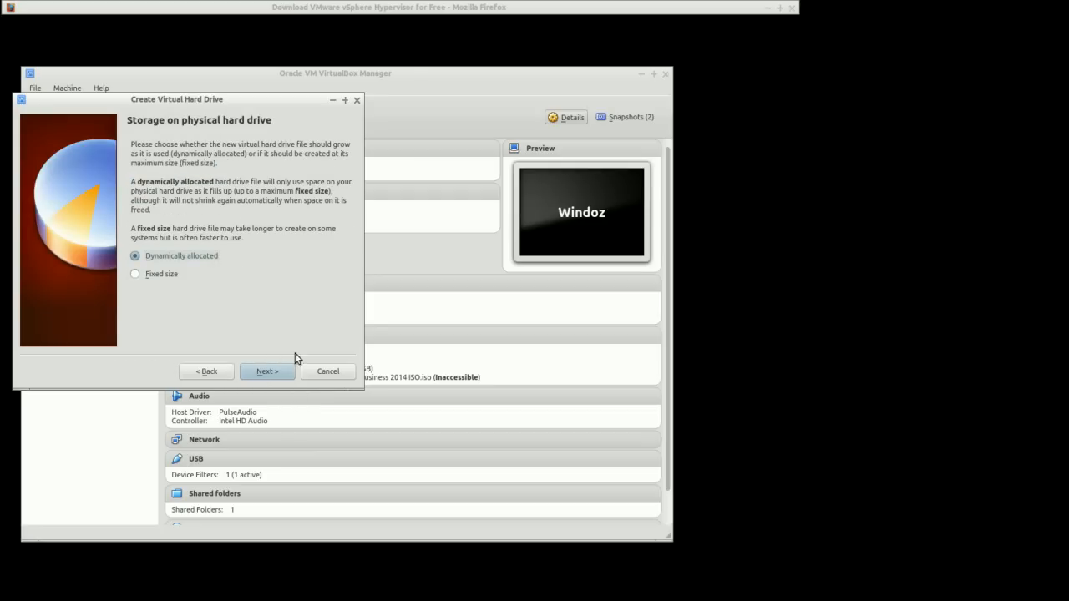
click(136, 276)
click(148, 257)
click(263, 375)
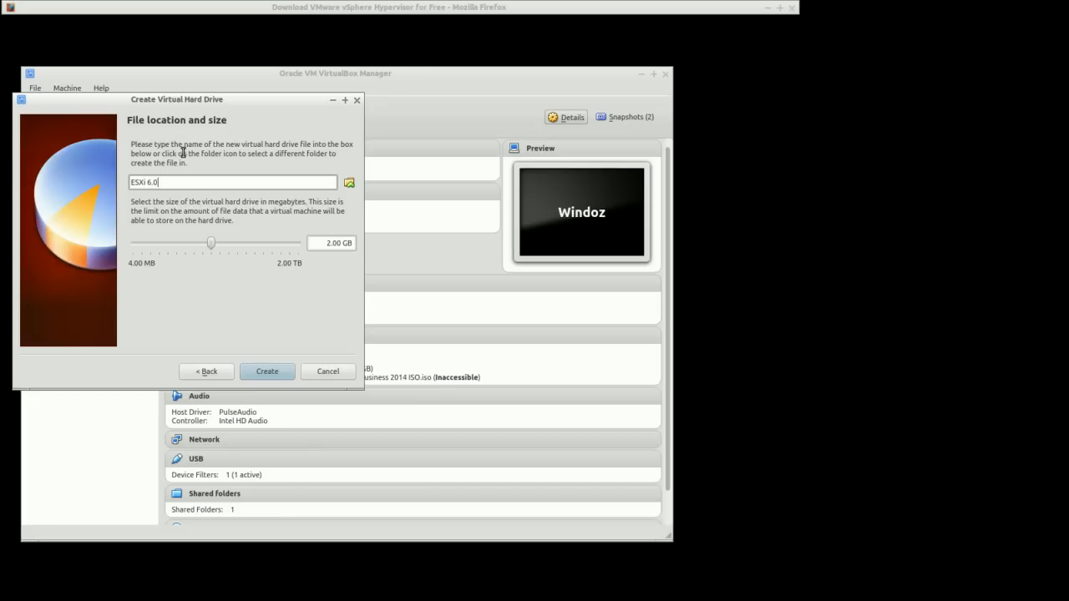
drag(208, 244, 241, 248)
click(273, 375)
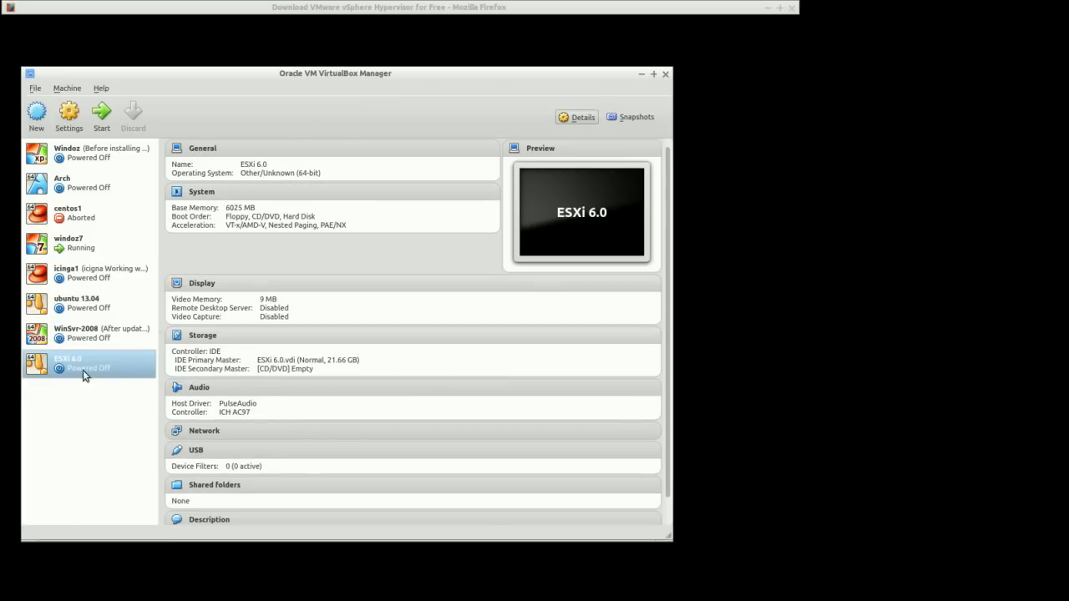
Open the ESXi 6.0 machine's settings and raise its processor count in the System section
right_click(94, 373)
click(129, 376)
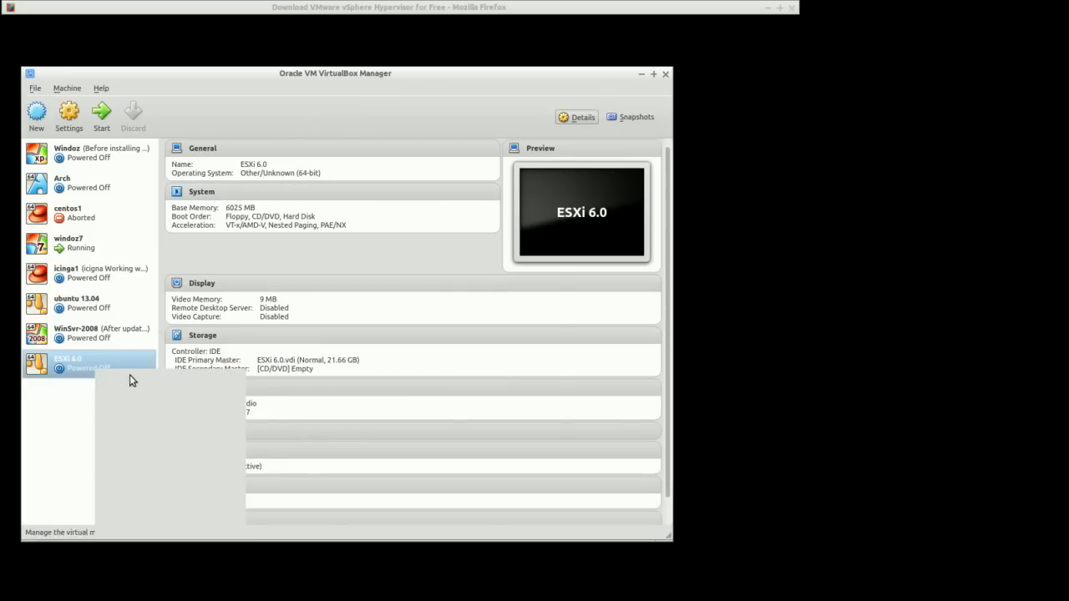
drag(229, 154, 114, 131)
click(146, 184)
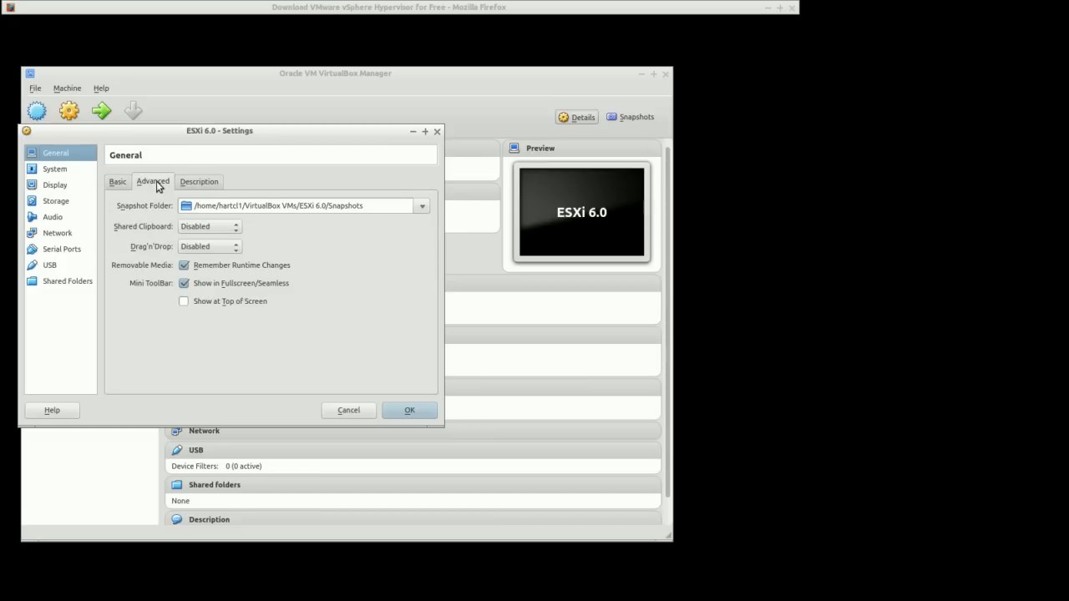
click(124, 183)
click(56, 169)
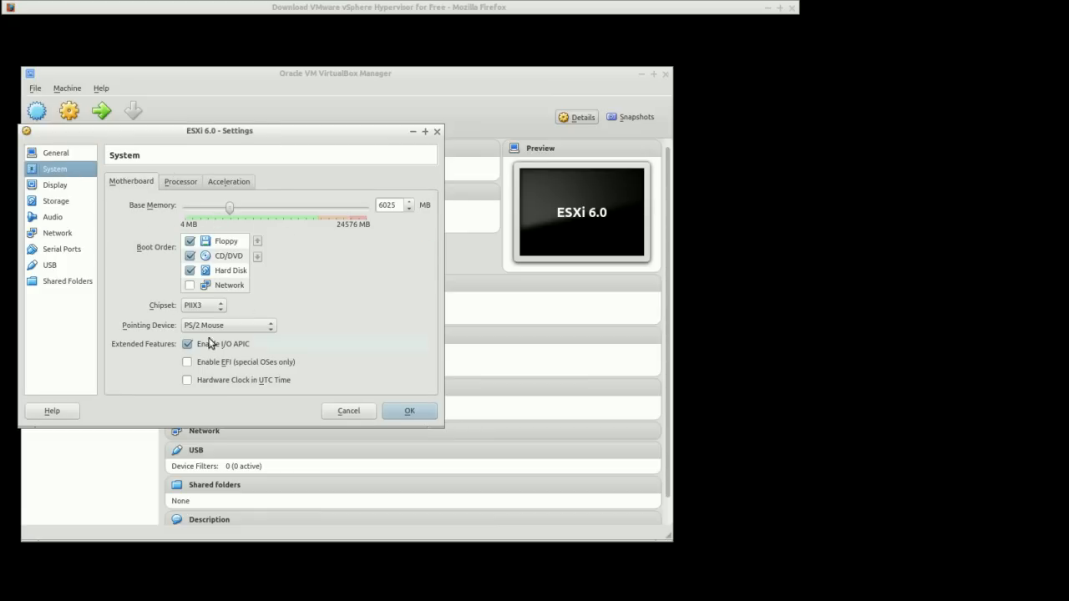
click(187, 184)
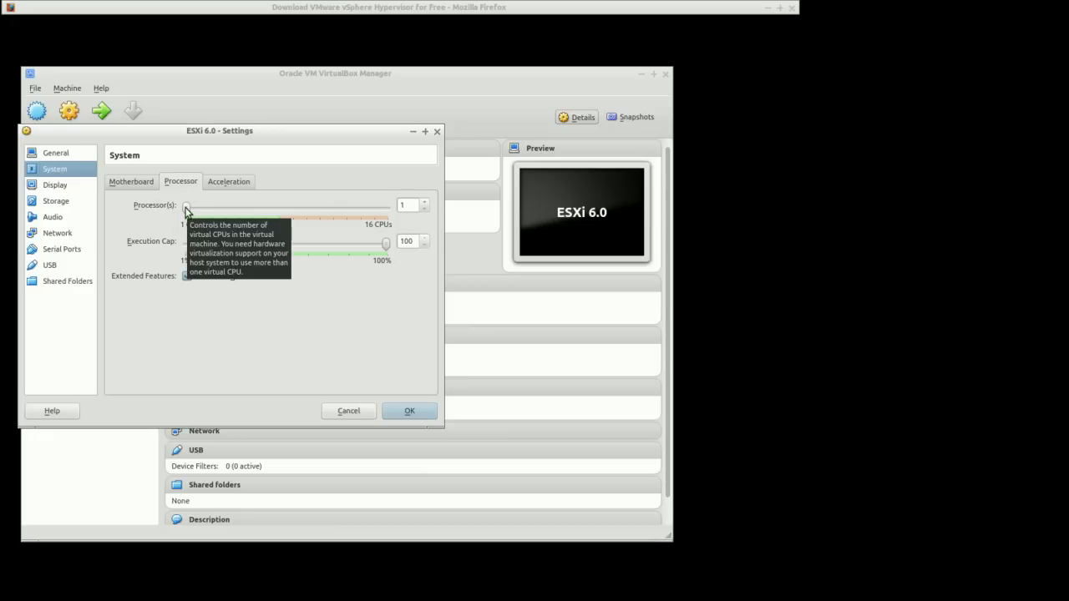
drag(186, 209, 201, 213)
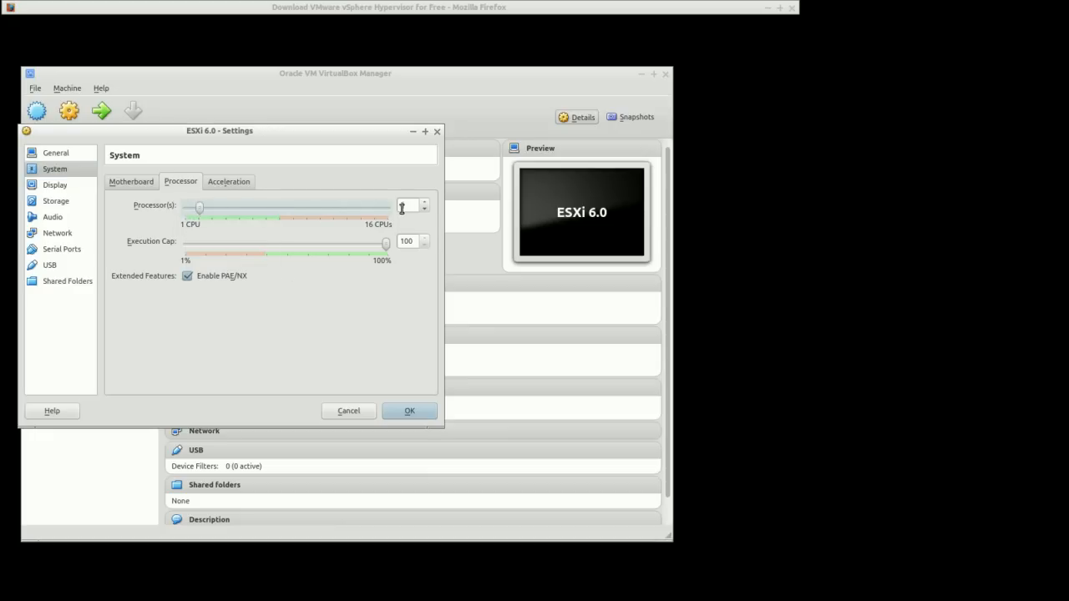
Review the acceleration, motherboard and display settings
click(241, 187)
click(136, 186)
click(60, 187)
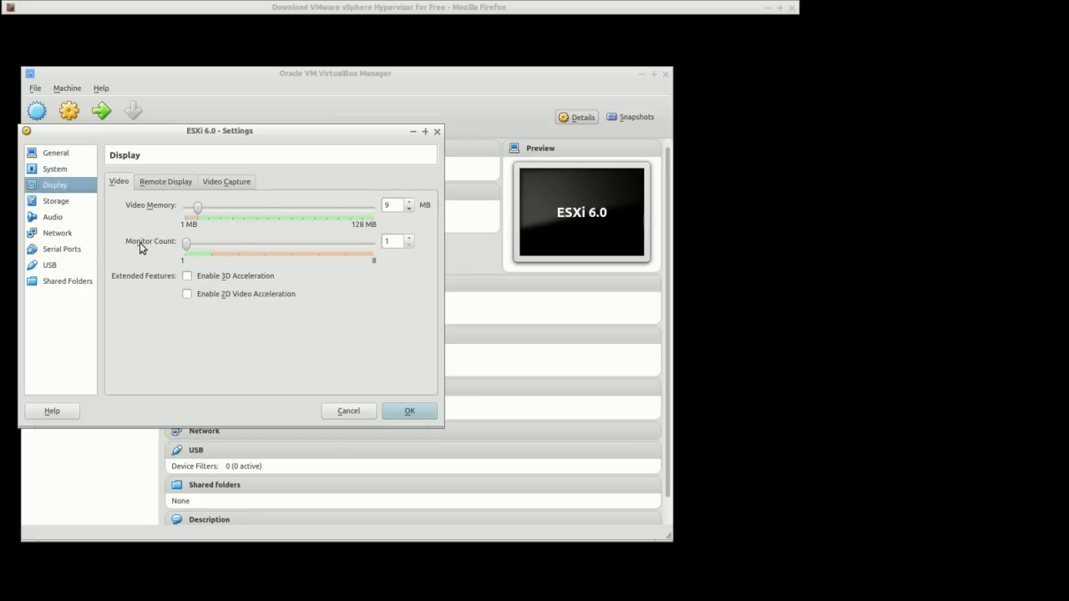
Attach VMware-VMvisor-Installer-6.0.0.update01-3029758.x86_64.iso to the empty optical drive in Storage
click(56, 204)
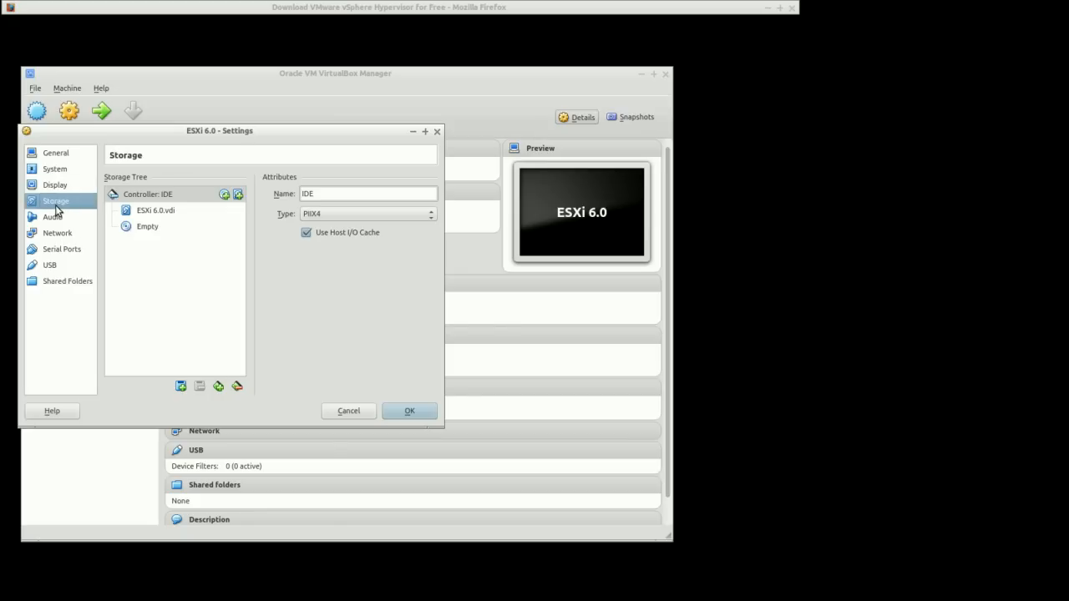
click(139, 227)
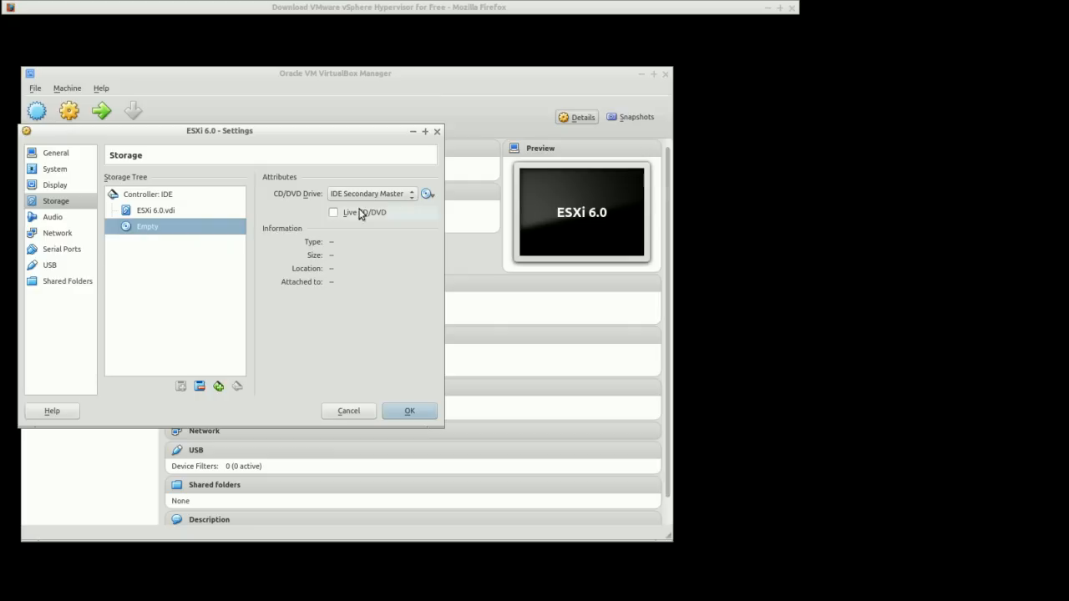
click(428, 195)
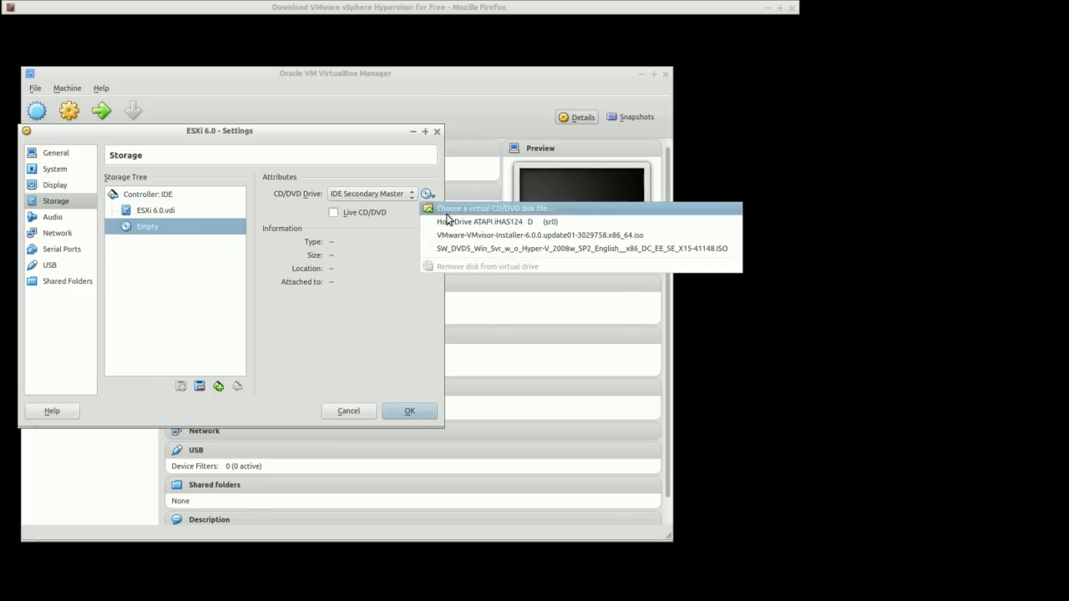
click(464, 237)
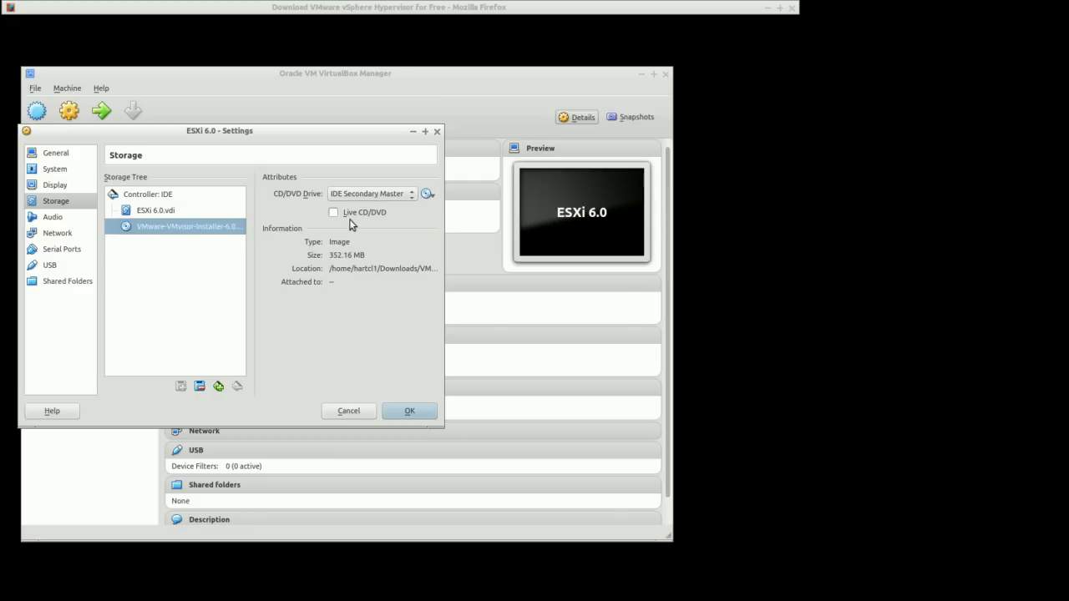
Re-select the same installer ISO from the Downloads folder through the virtual optical disk file browser
click(429, 195)
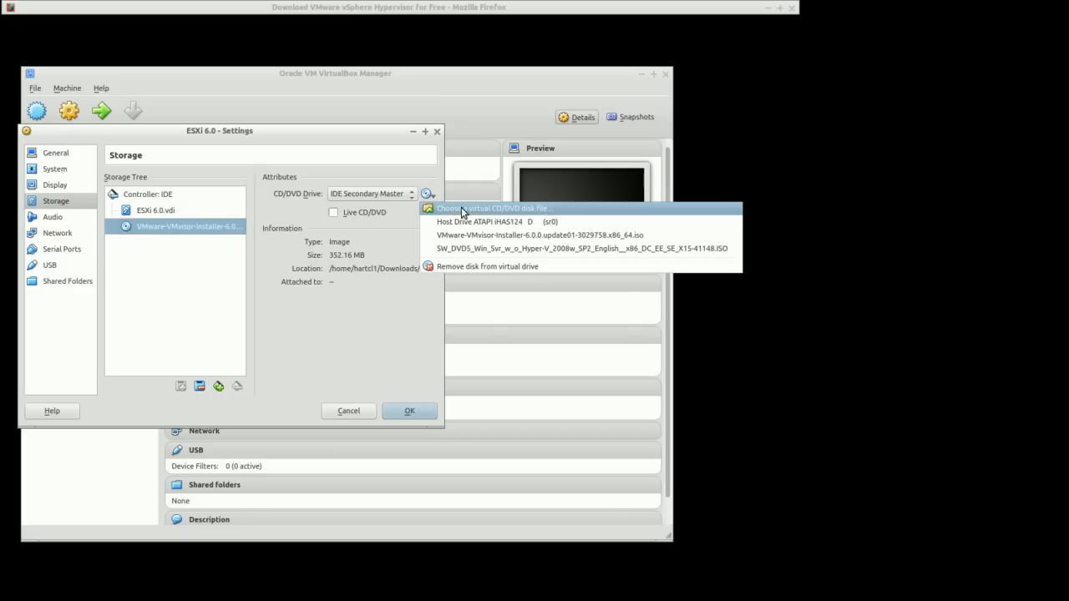
click(464, 209)
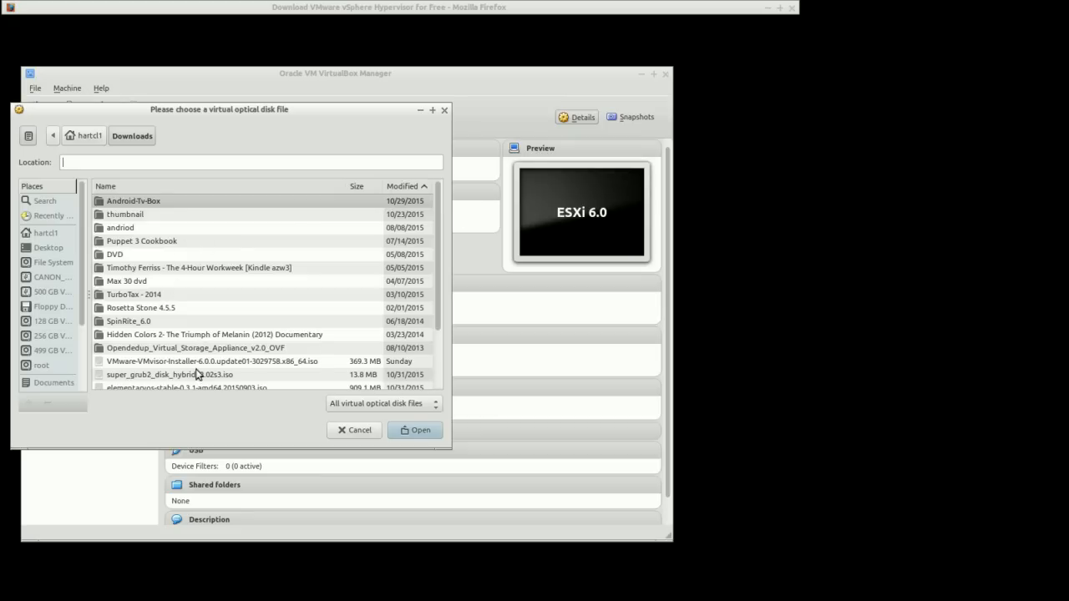
click(141, 364)
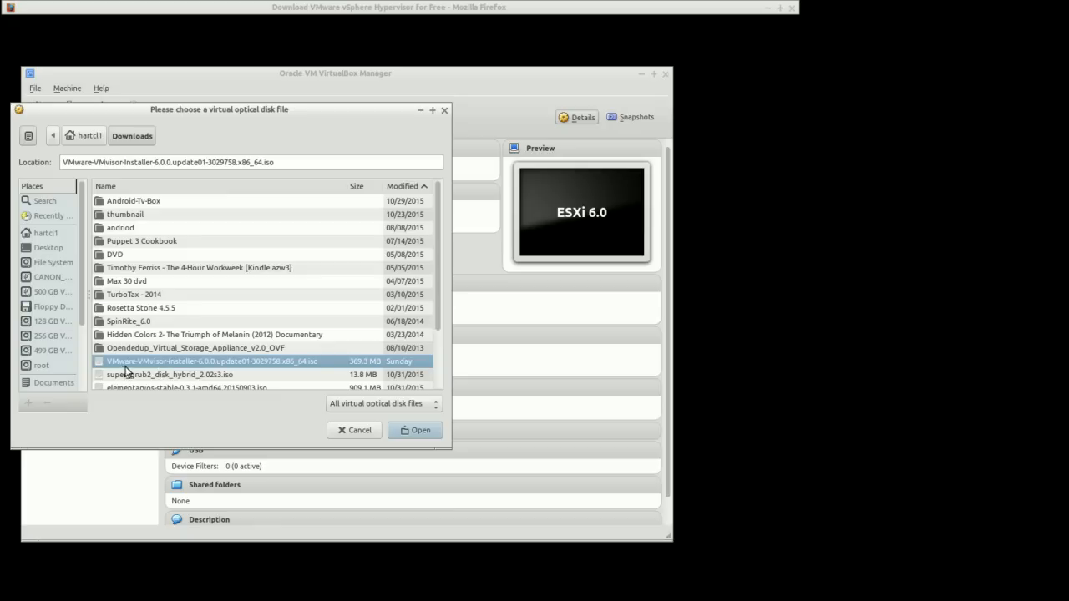
click(420, 440)
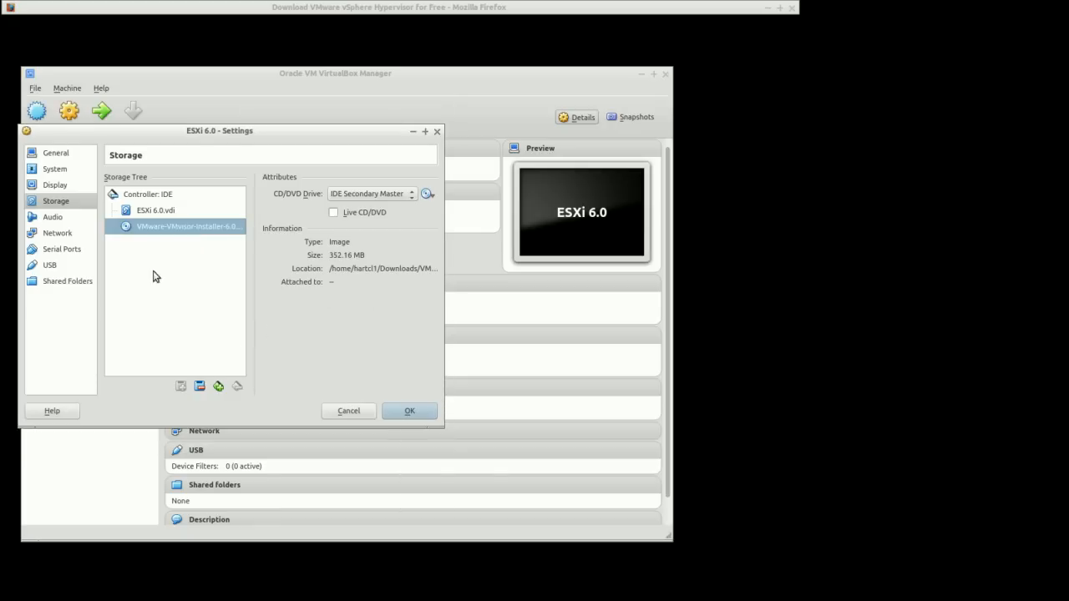
Set network Adapter 1 to Bridged Adapter with adapter type Intel PRO/1000 T Server (82543GC)
click(52, 218)
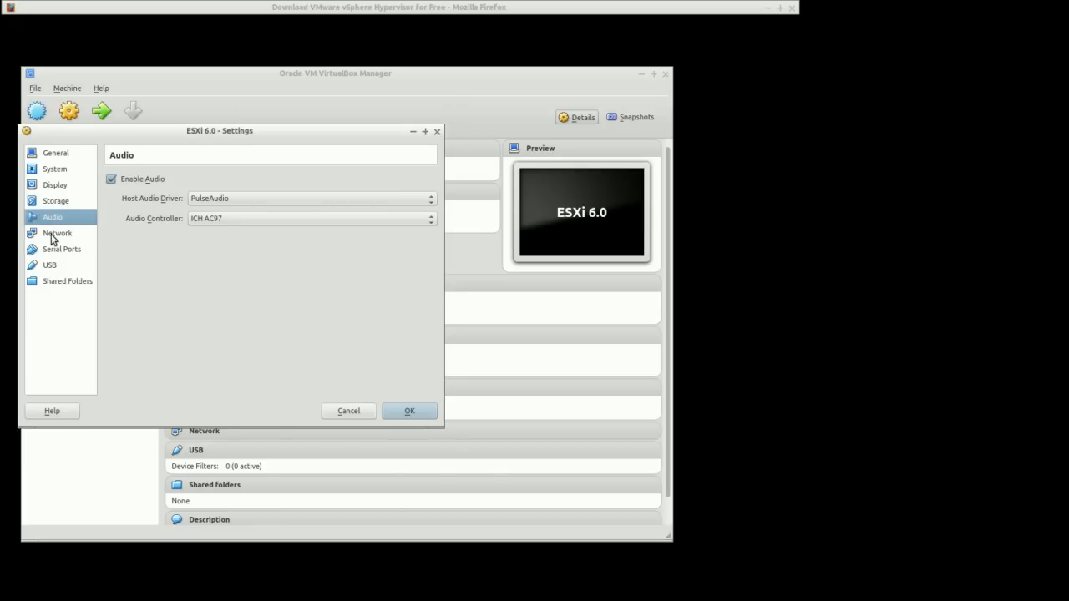
click(53, 236)
click(222, 224)
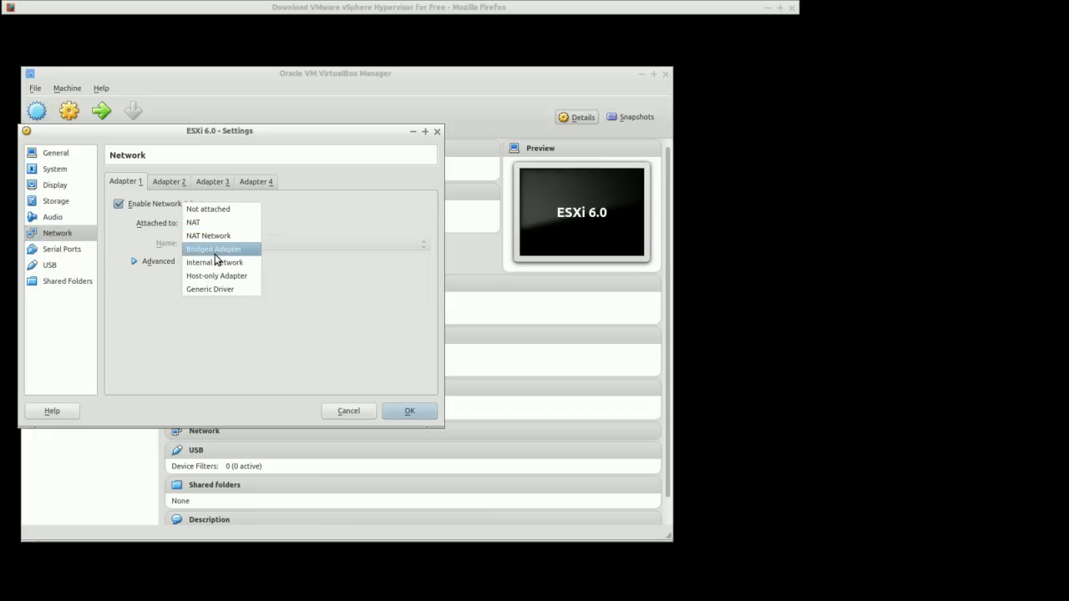
click(215, 251)
click(135, 261)
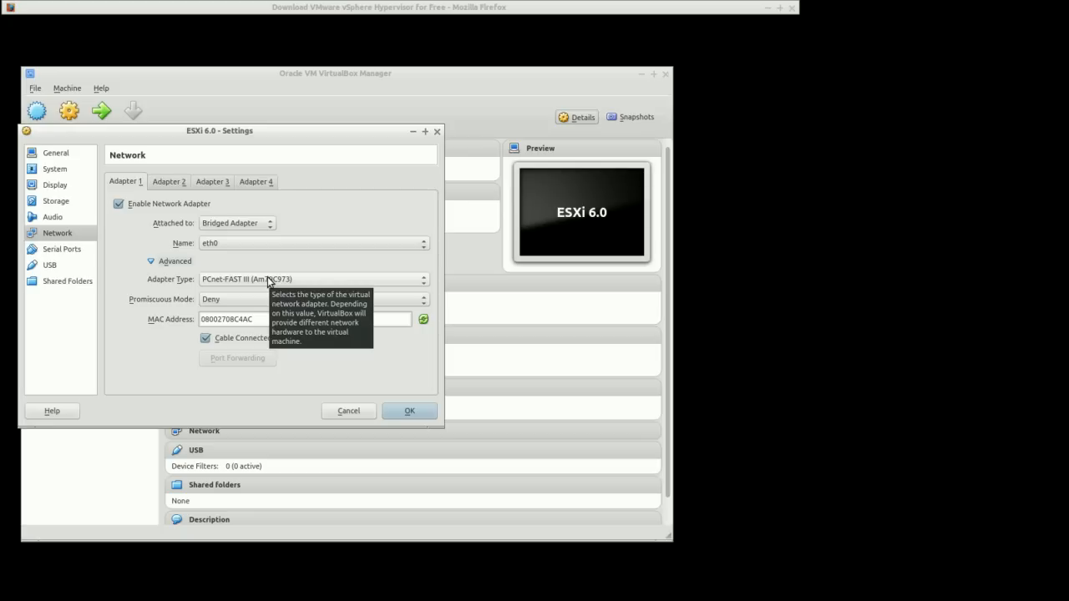
click(268, 280)
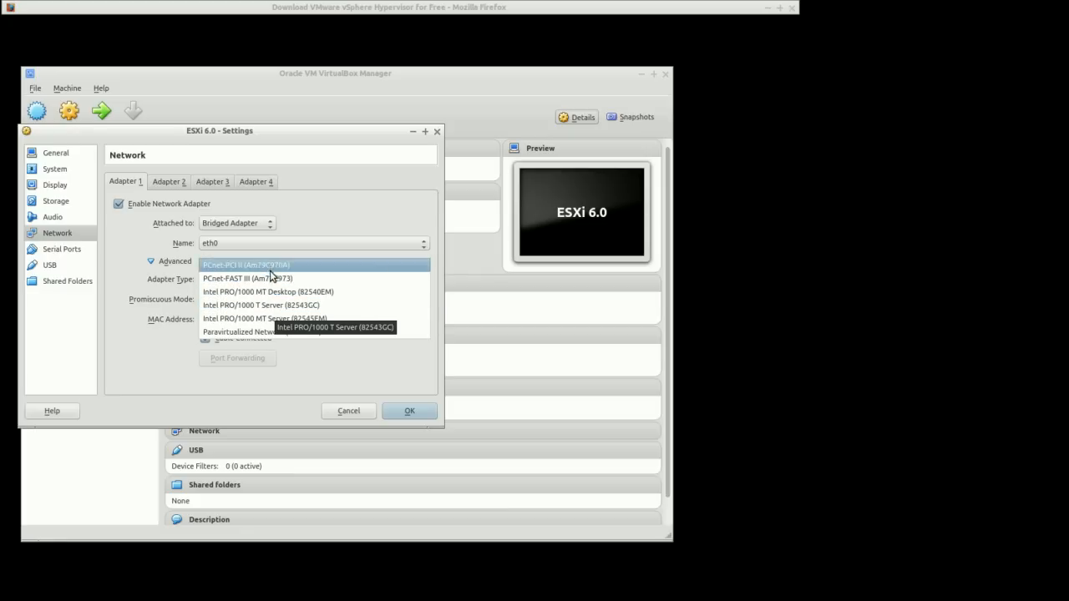
click(277, 307)
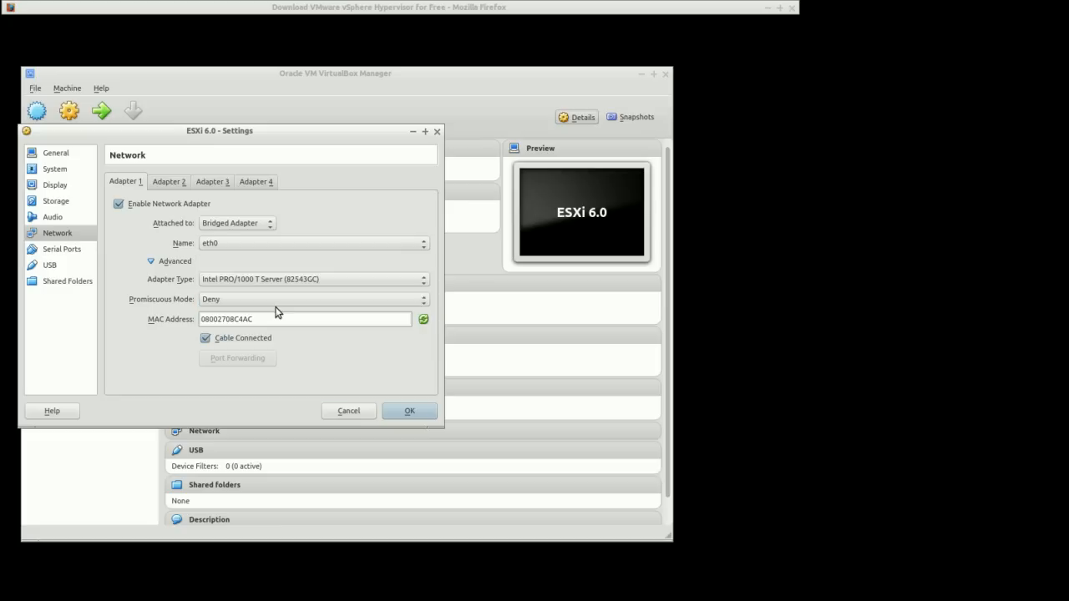
Enable network Adapter 2 as a Bridged Adapter with adapter type Intel PRO/1000 T Server (82543GC)
click(176, 183)
click(119, 204)
click(218, 226)
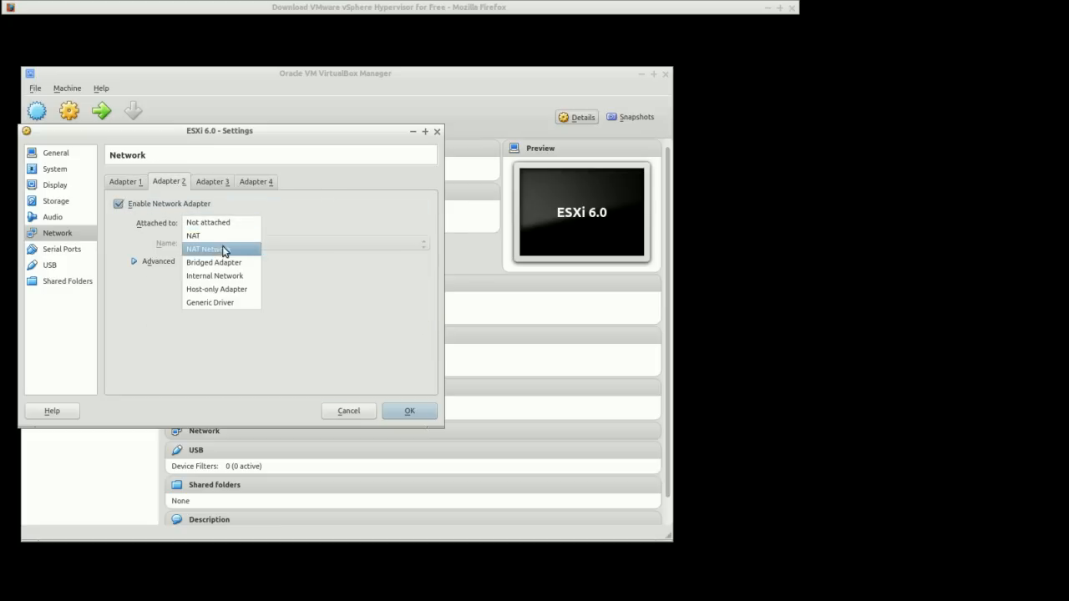
click(224, 264)
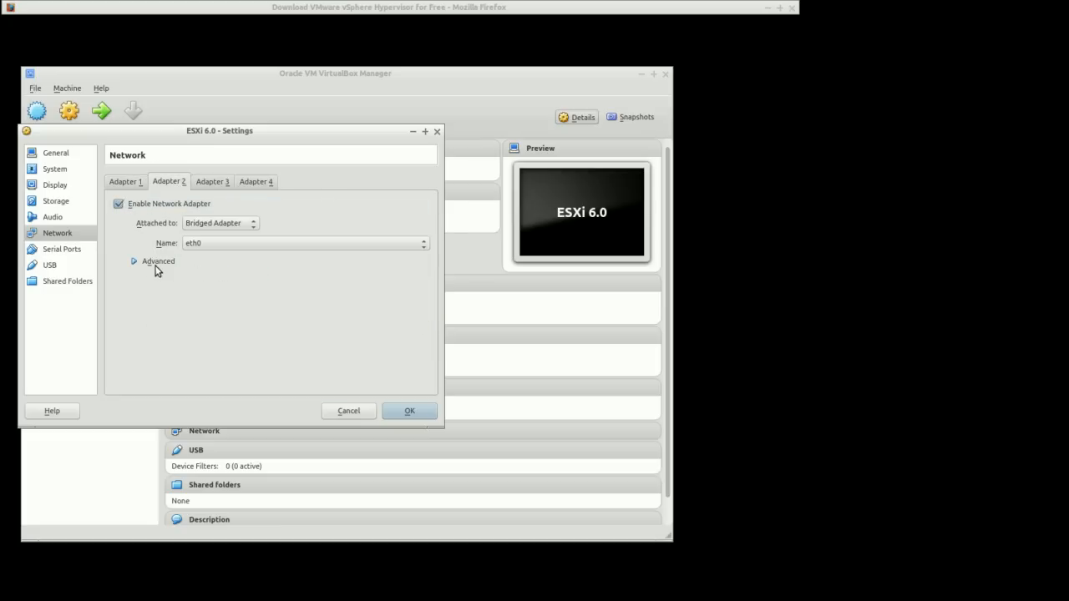
click(134, 262)
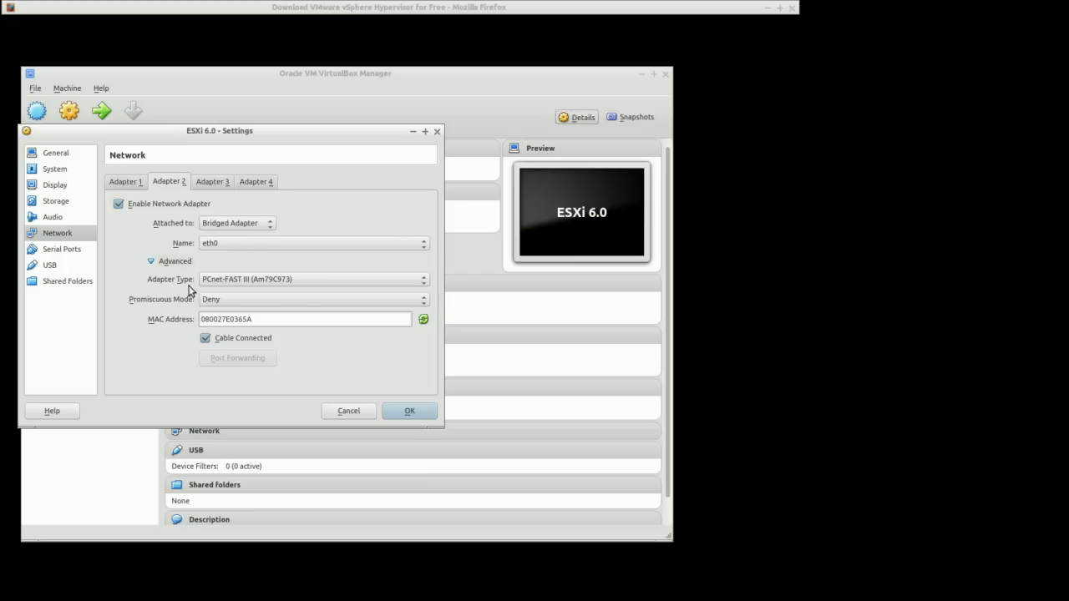
click(251, 281)
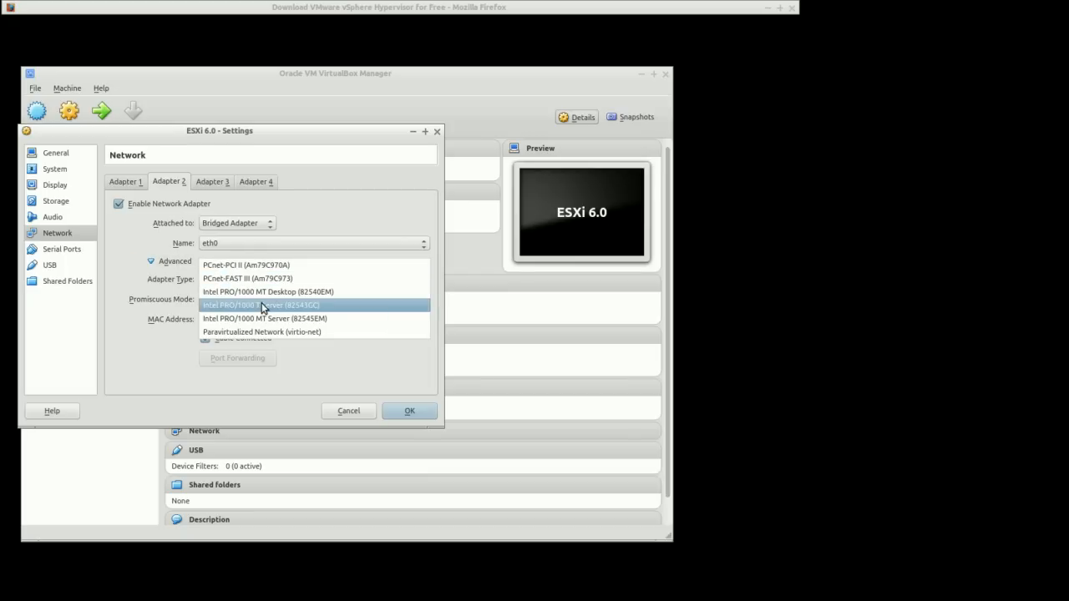
click(263, 306)
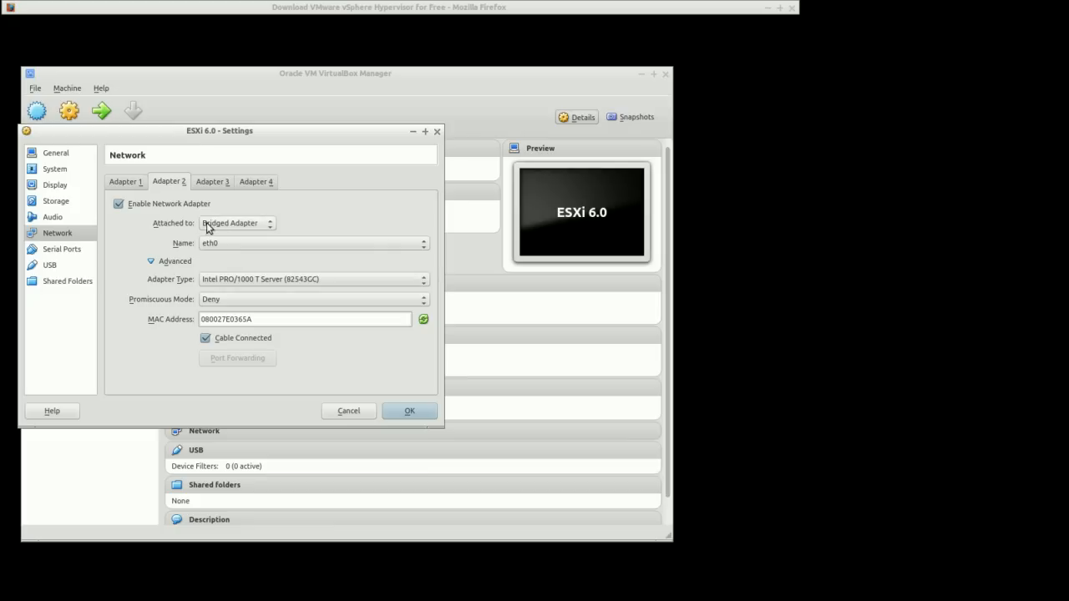
Review the serial port, USB and shared folder settings, then save the VM settings
click(55, 252)
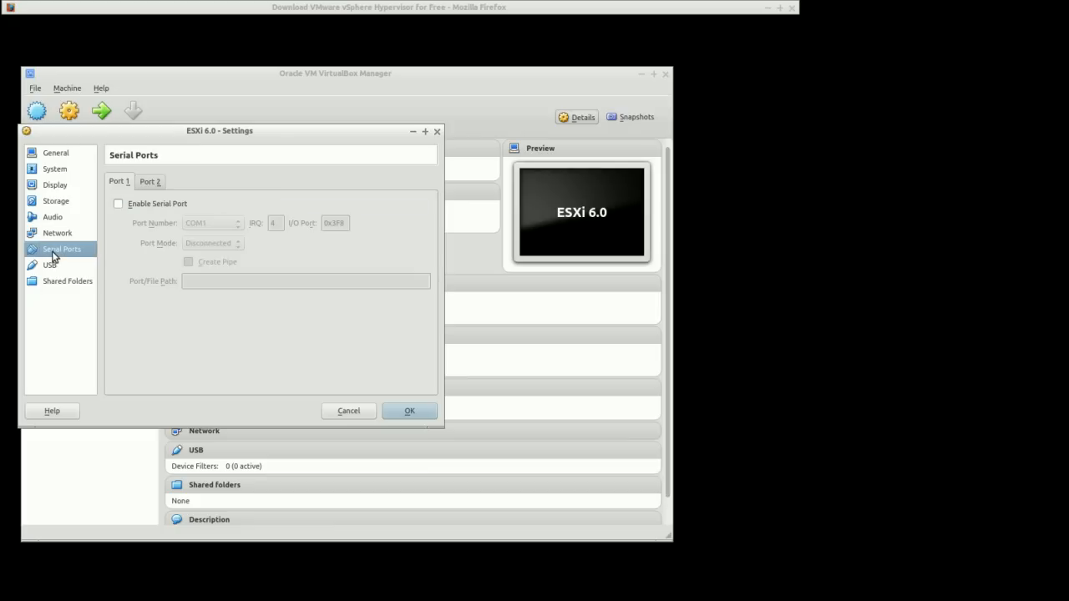
click(51, 267)
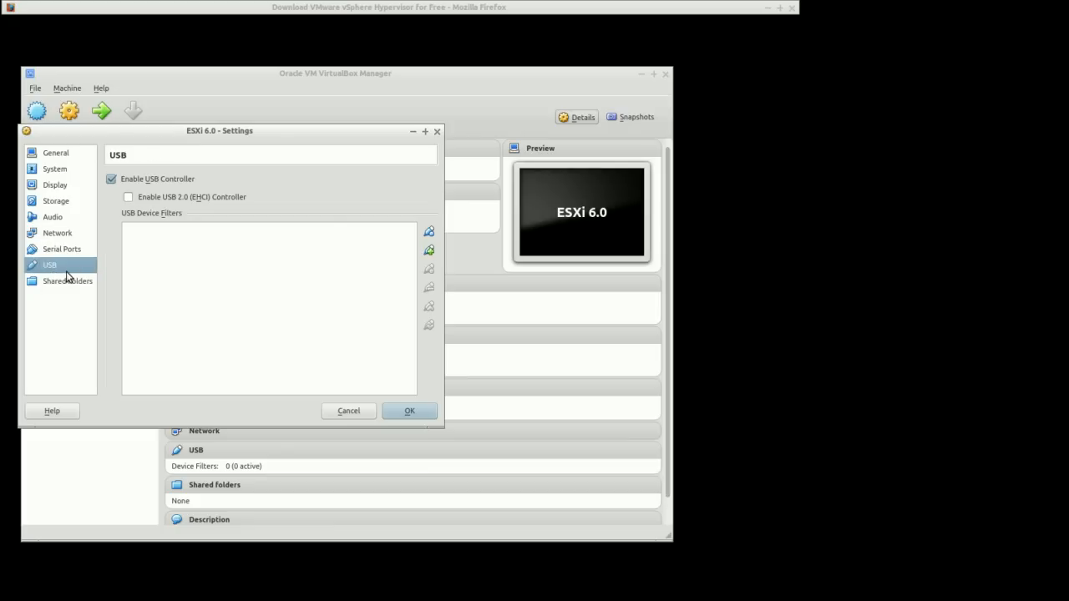
click(69, 284)
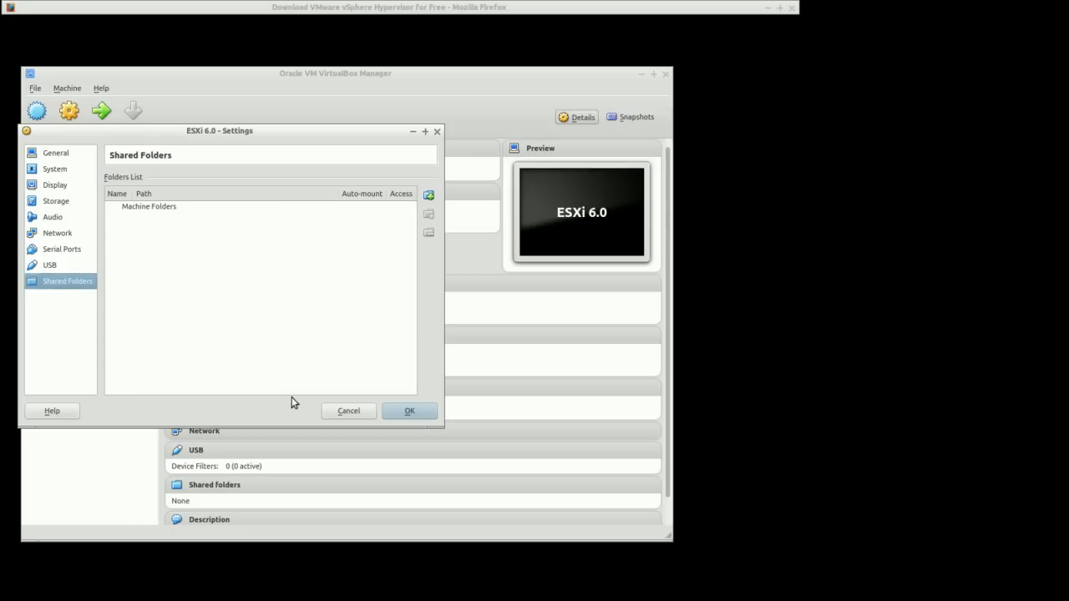
click(411, 412)
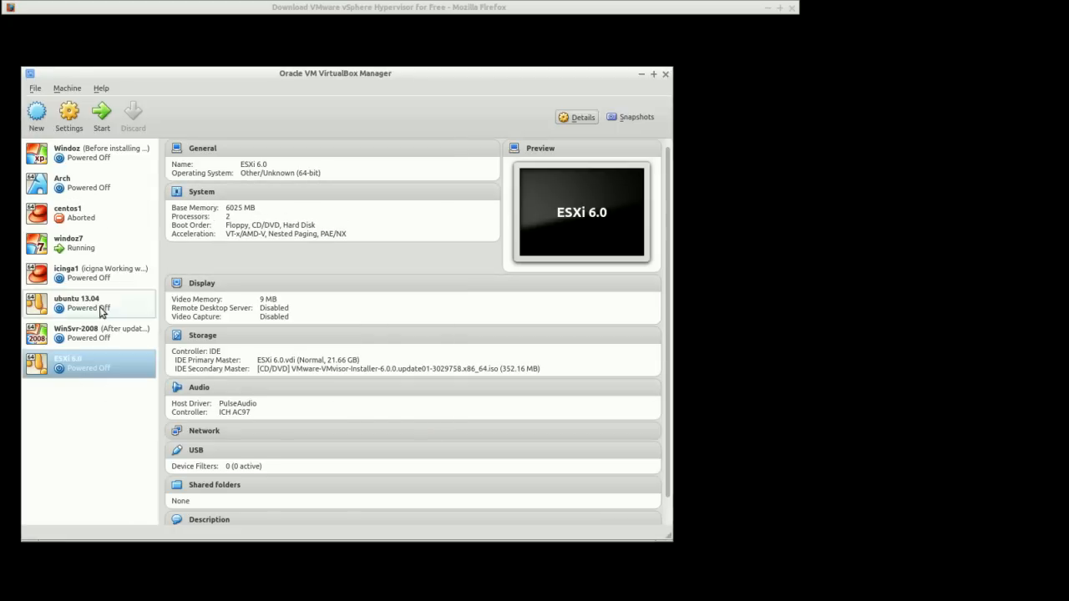
Start the ESXi 6.0 VM and boot the ESXi-6.0.0 standard installer from the boot menu
click(100, 114)
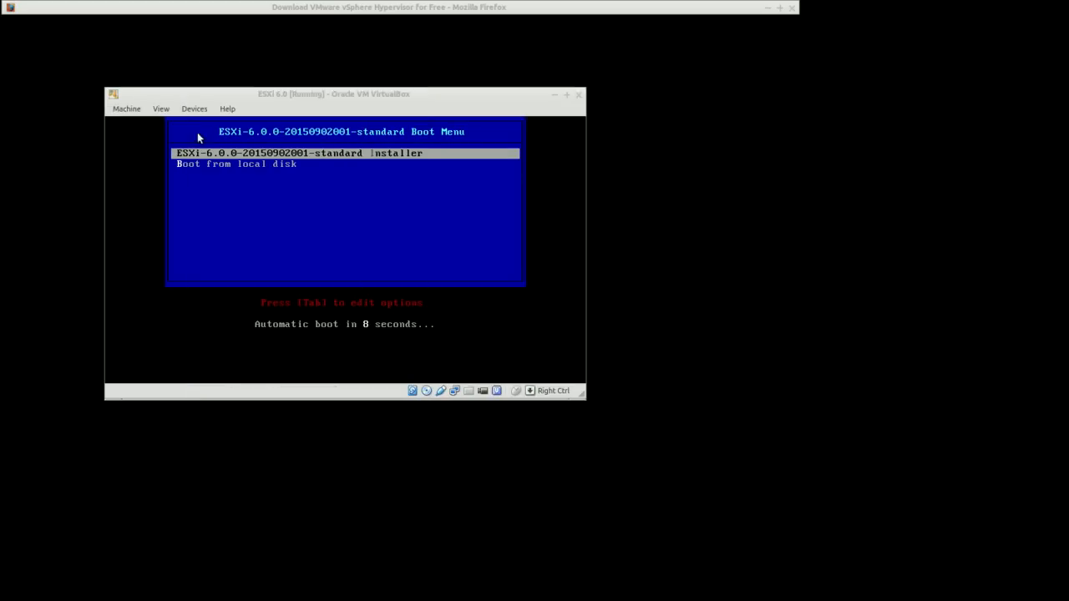
drag(315, 95, 239, 69)
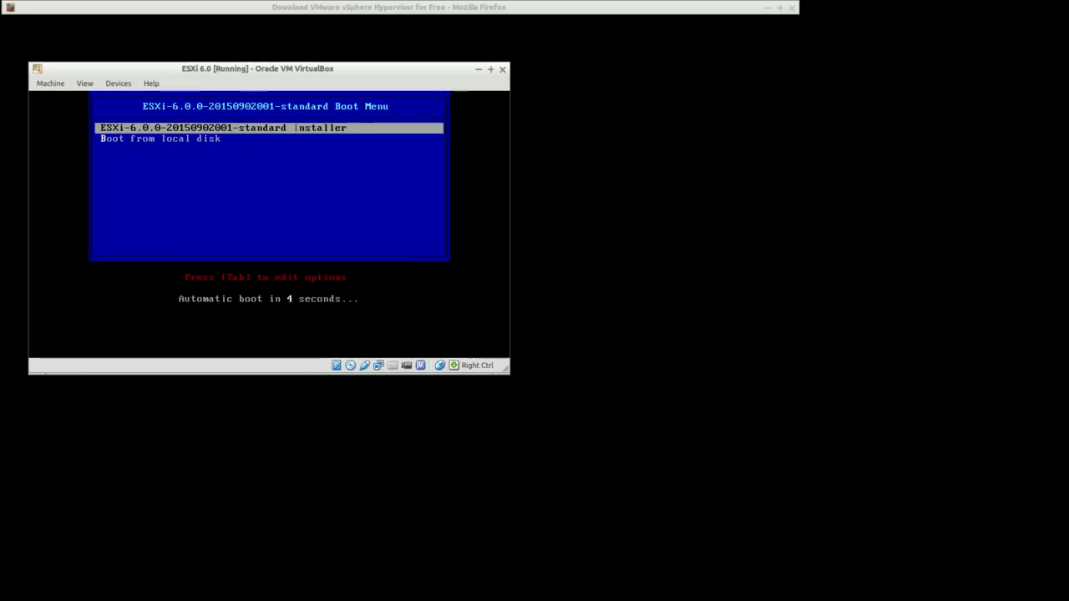
key(Return)
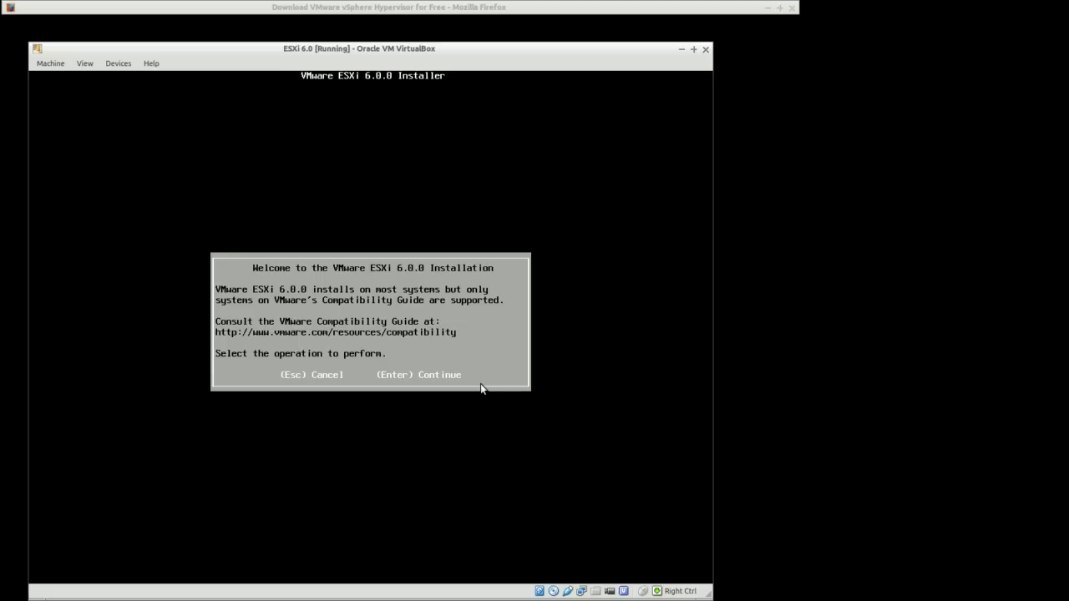
Continue past the installer welcome screen and accept the end user license agreement
key(Return)
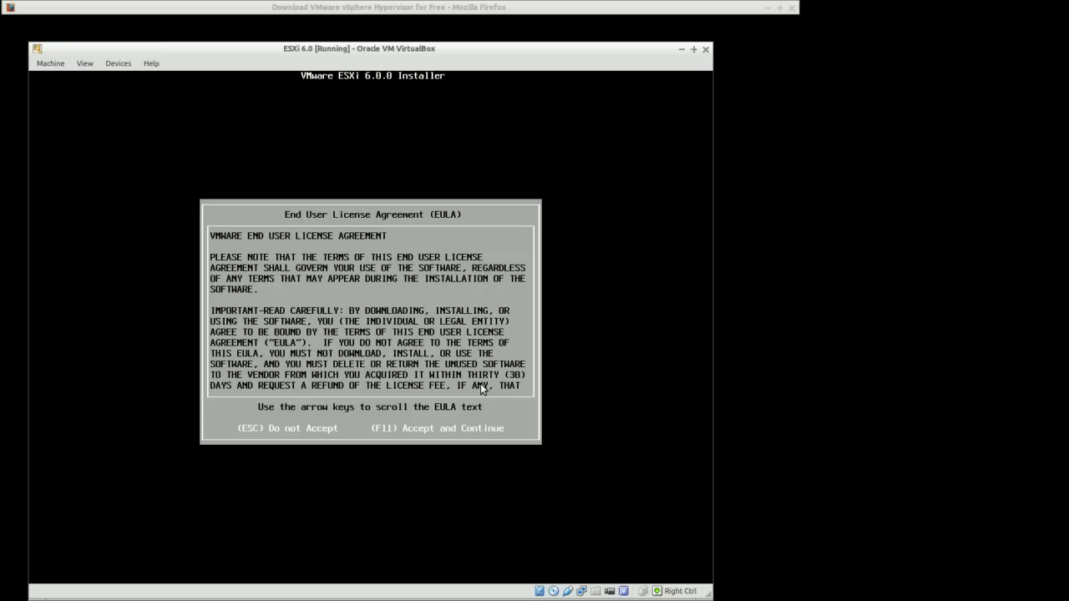
click(481, 385)
key(F11)
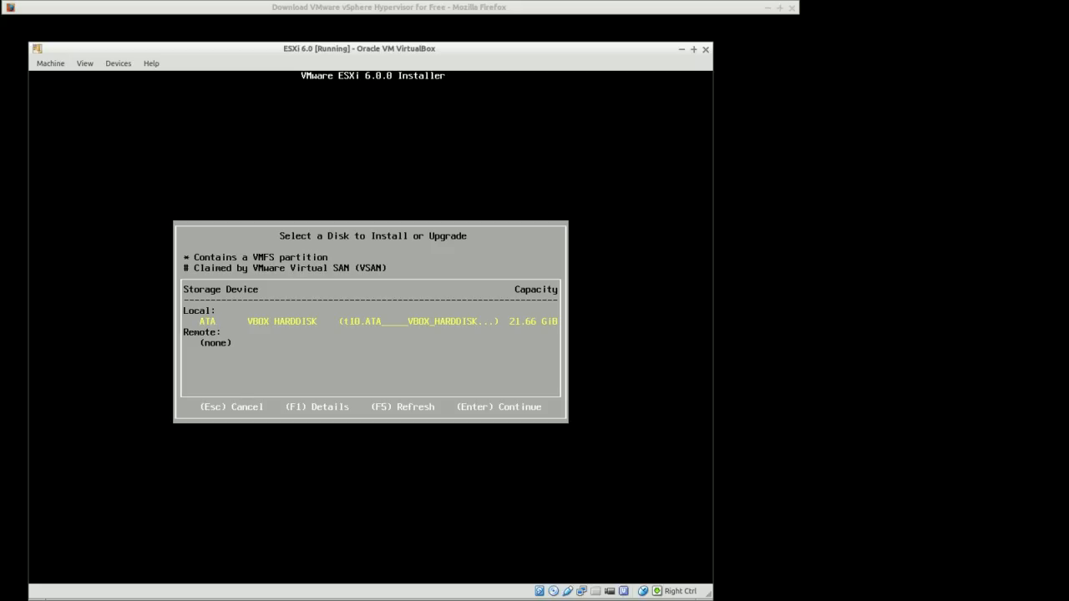
Choose the VBOX HARDDISK as install disk and keep the US Default keyboard layout
key(Return)
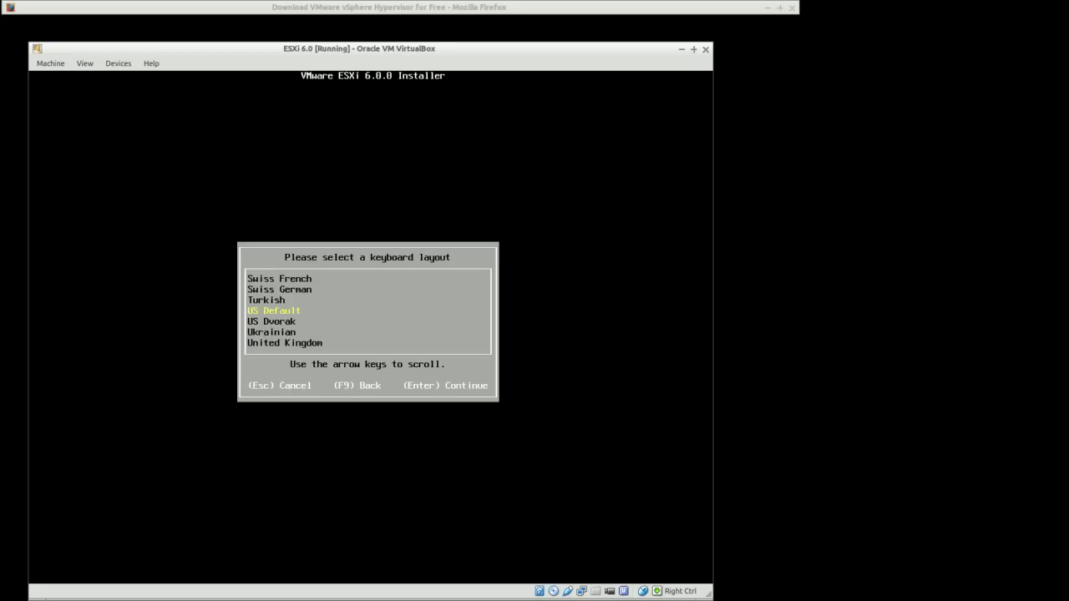
key(Return)
Enter and confirm the root password for the ESXi host
text(*********)
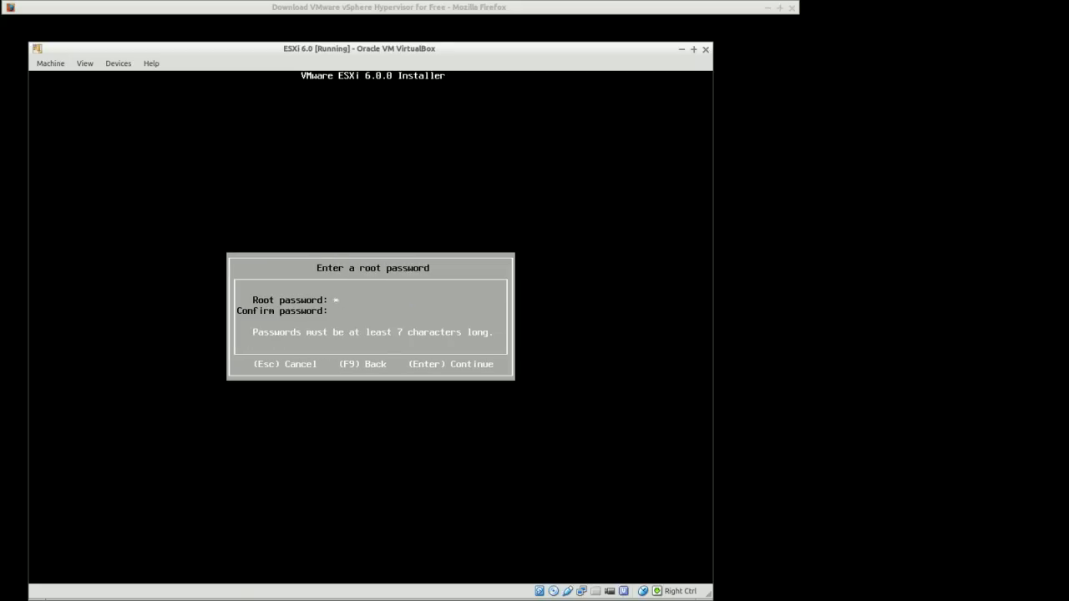
text(*)
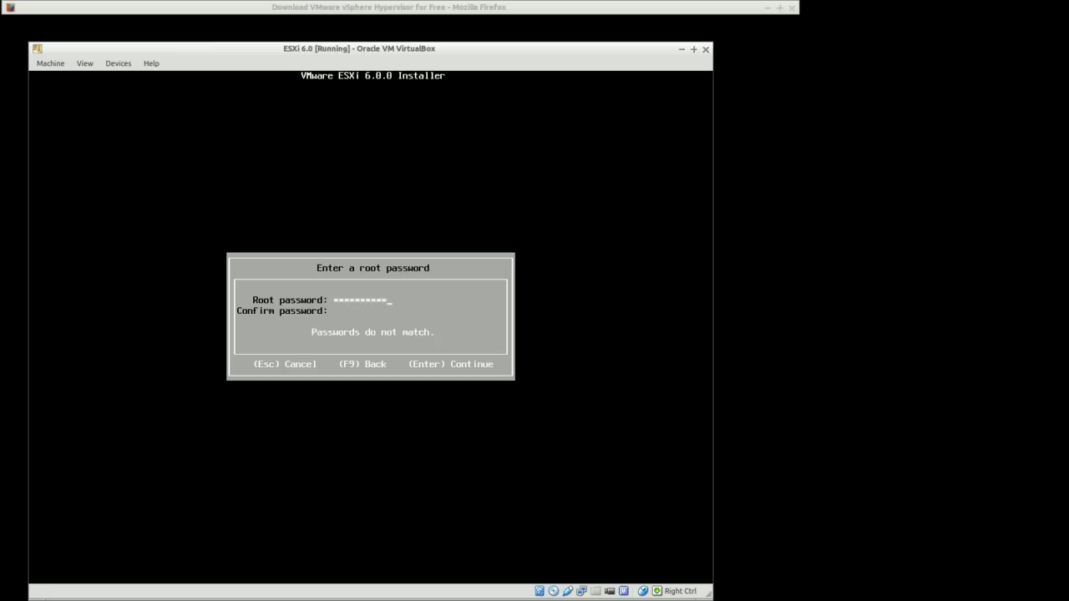
text(**********)
key(Return)
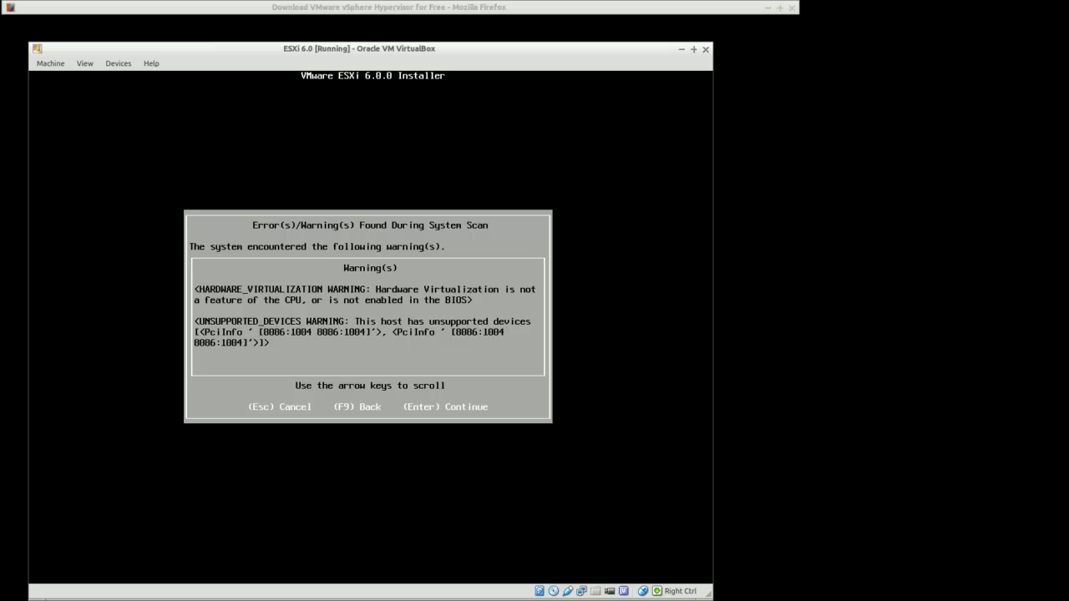
Continue past the system scan warnings, install ESXi 6.0.0 on the virtual disk and reboot the server
key(Return)
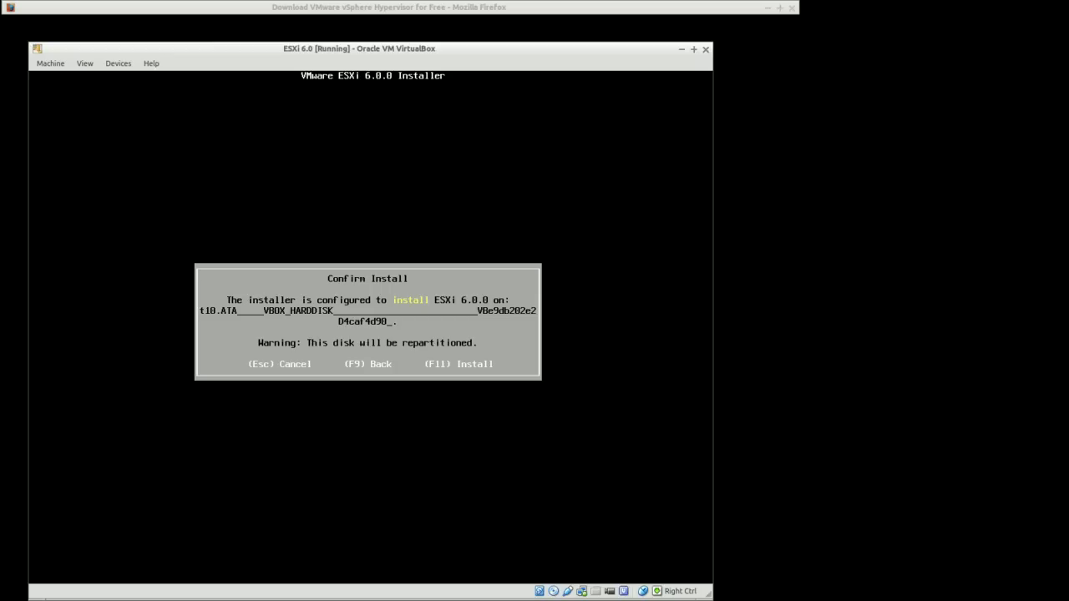
key(F11)
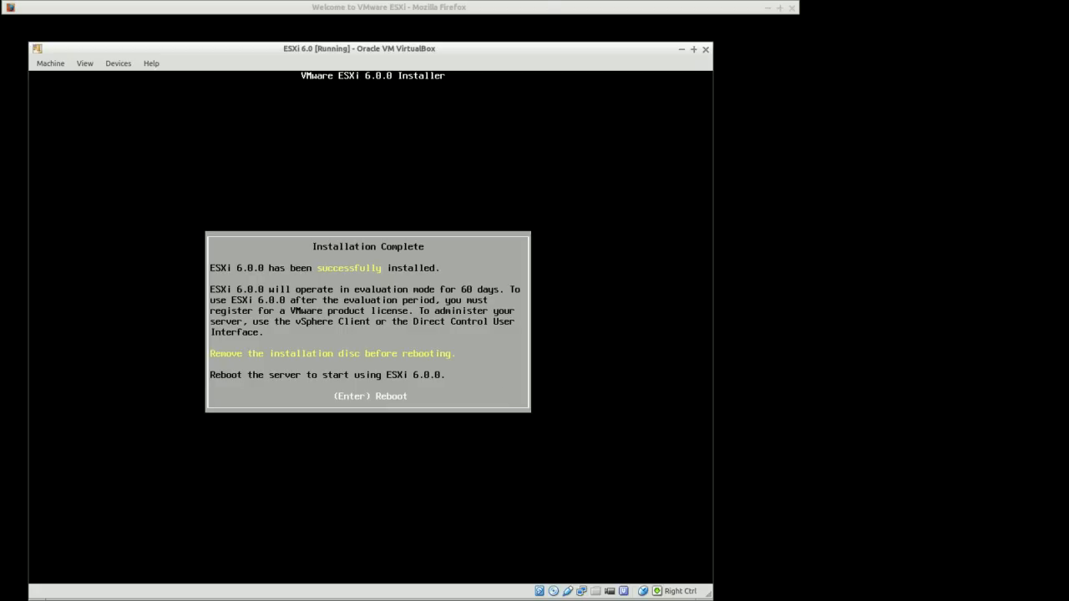
key(Return)
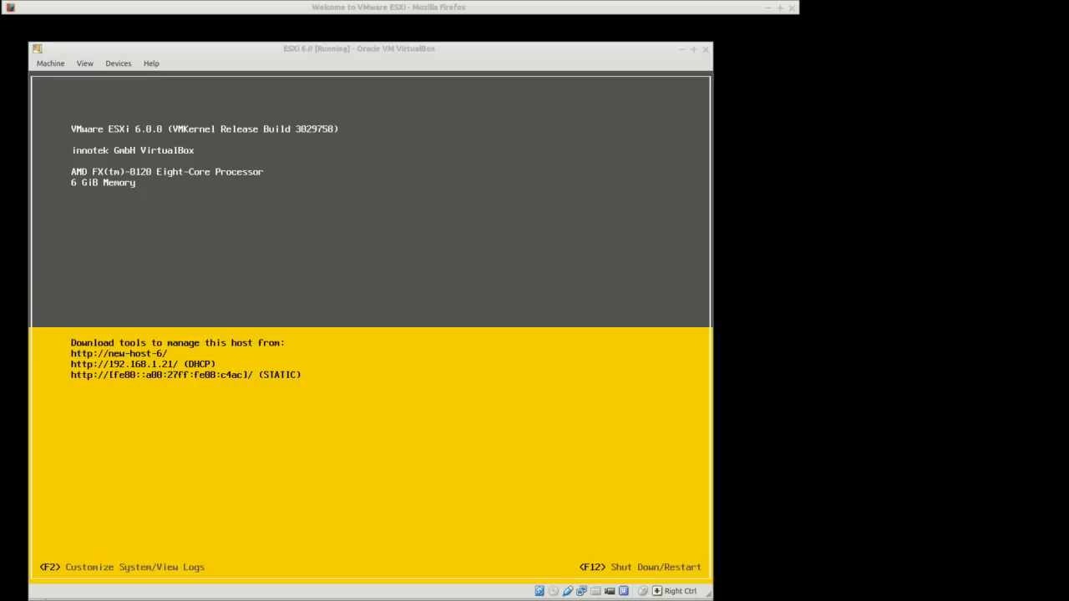
Open System Customization and log in as root with the root password
click(123, 477)
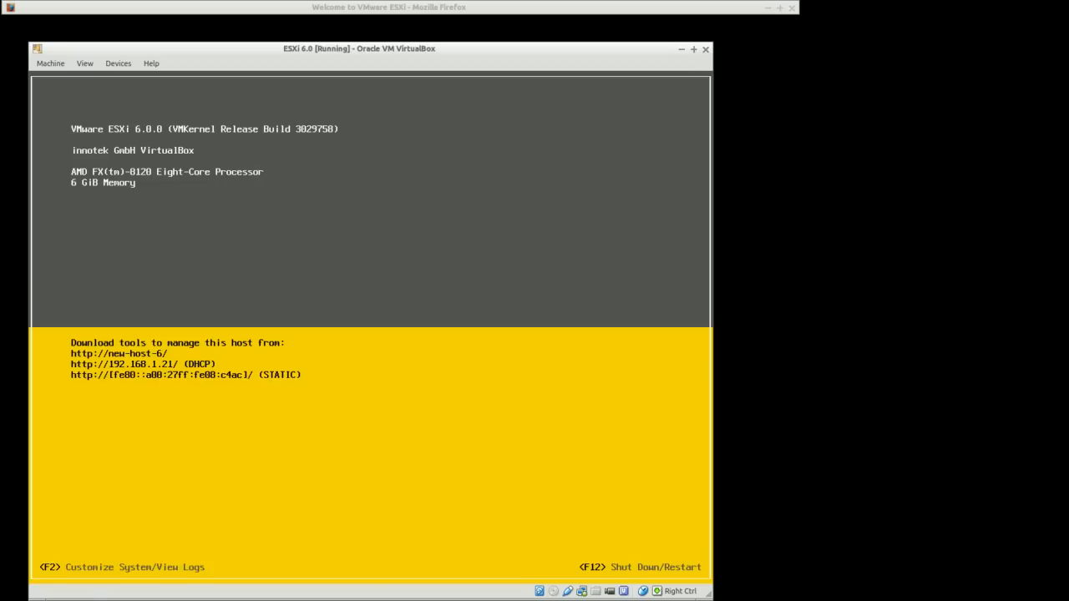
key(F2)
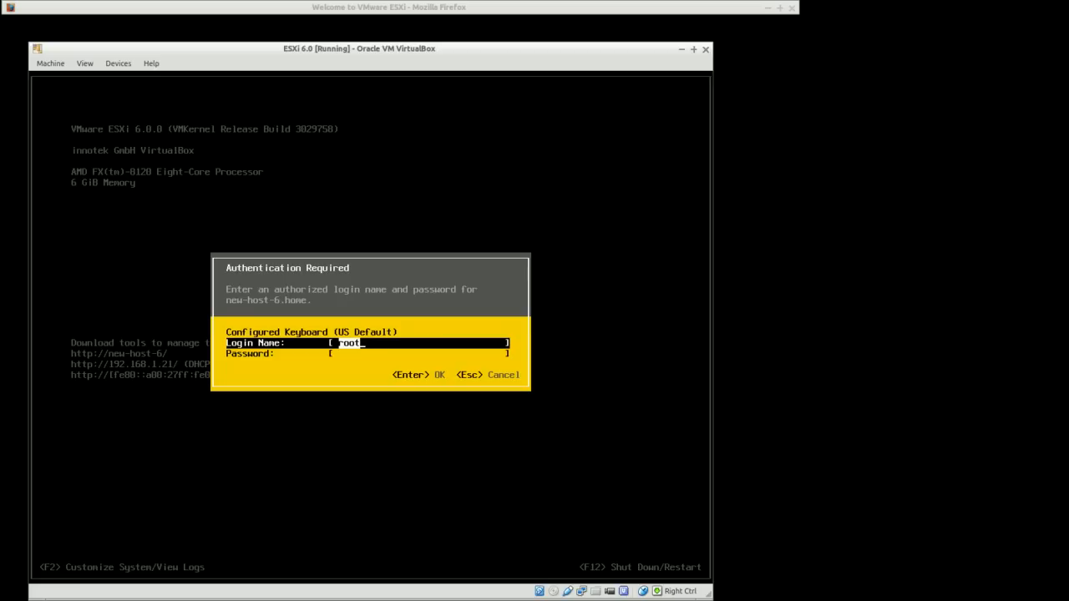
key(Tab)
text(******)
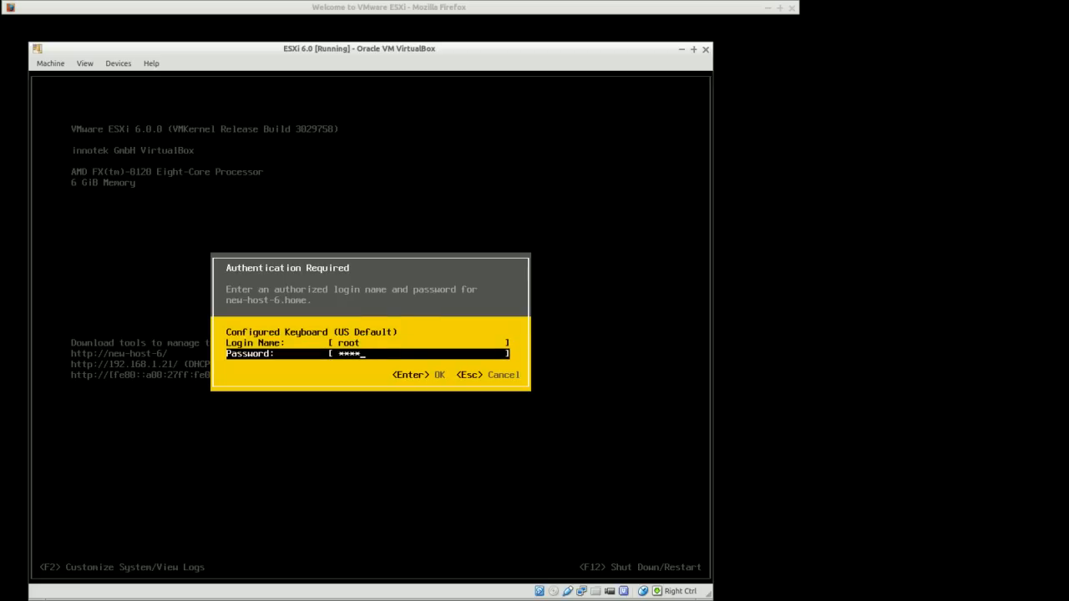
text(****)
key(Return)
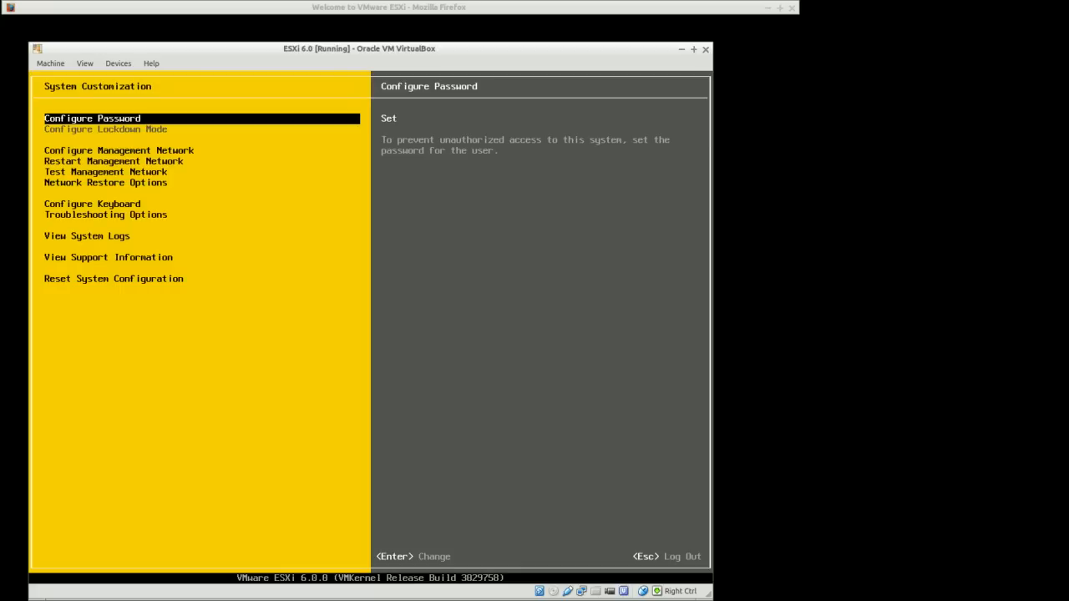
Open Configure Management Network and review the network adapters selected for management
key(Down)
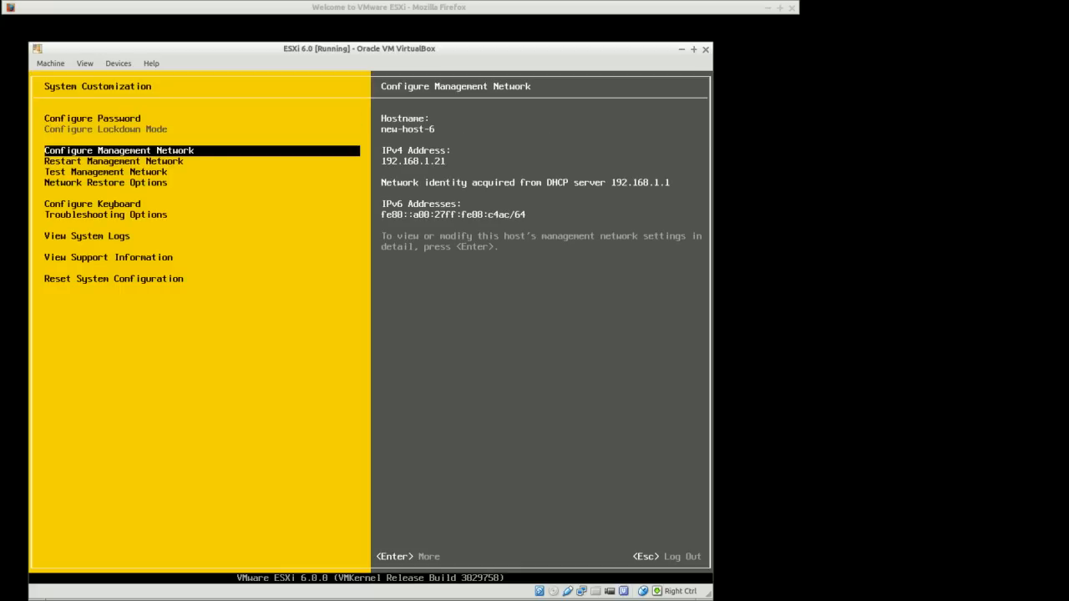
key(Return)
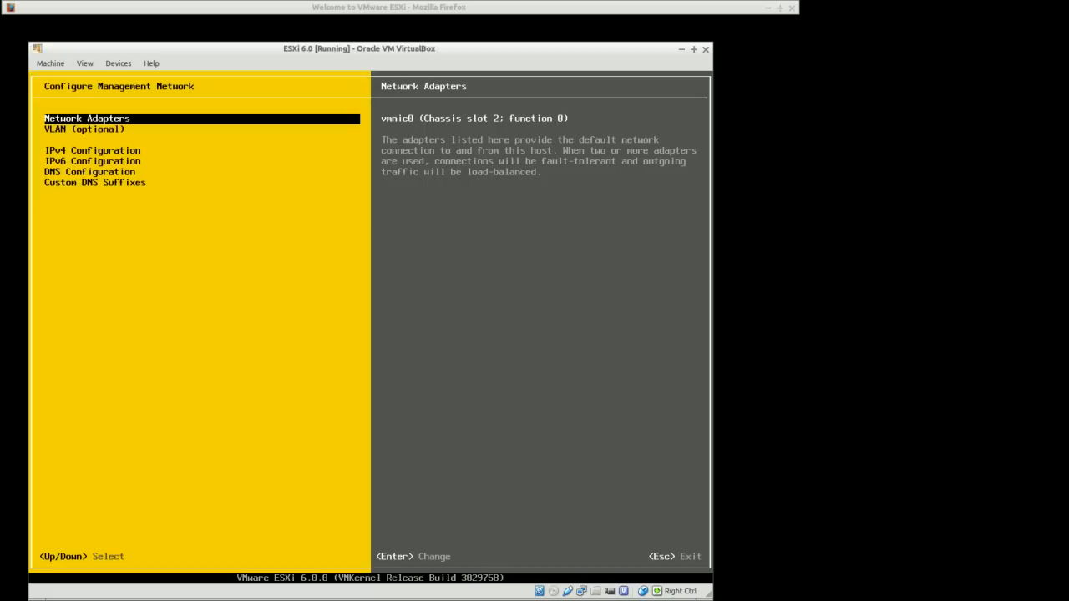
key(Return)
key(Down)
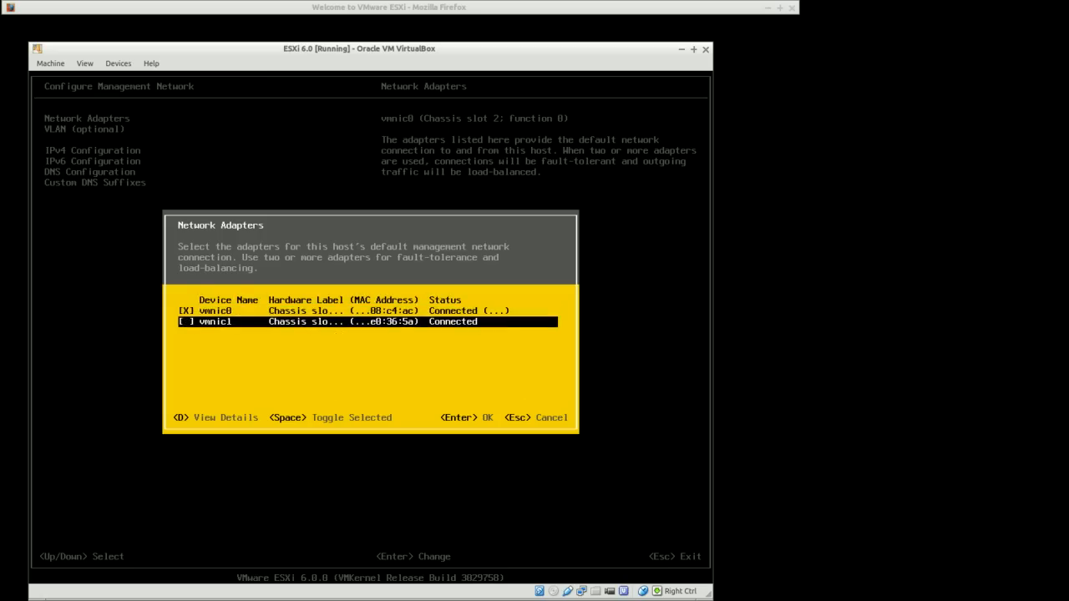
key(Up)
key(Escape)
Disable IPv6 in the management network's IPv6 Configuration
key(Down)
key(Down)
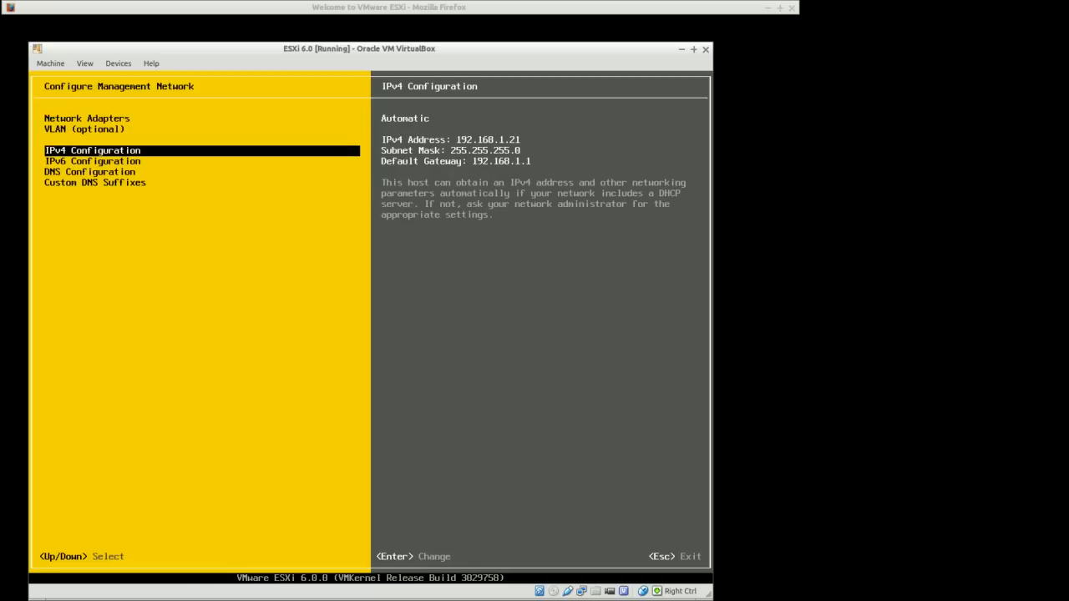
key(Down)
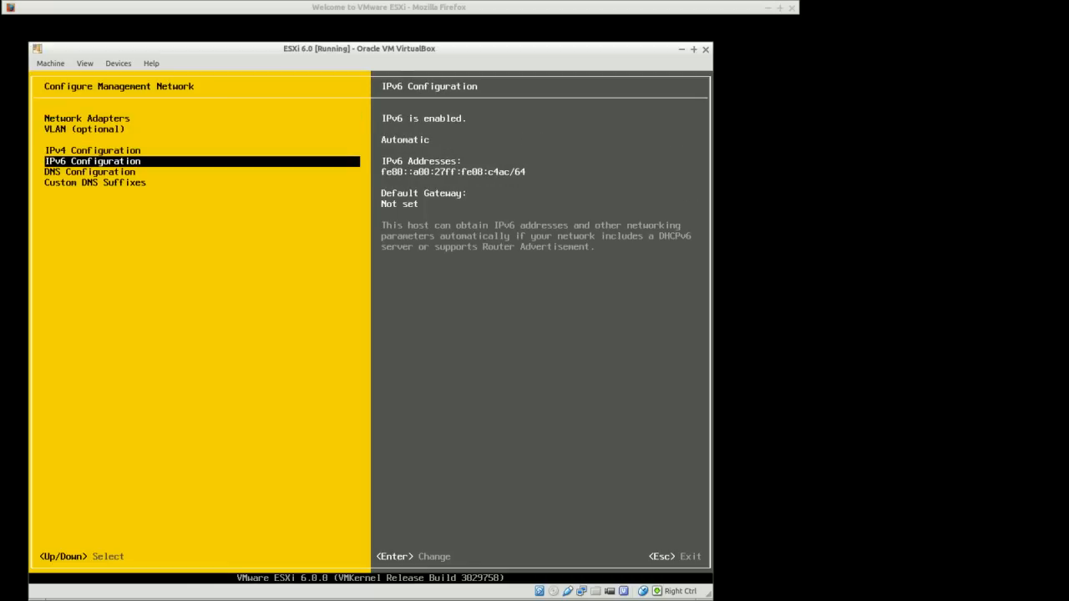
key(Return)
key(space)
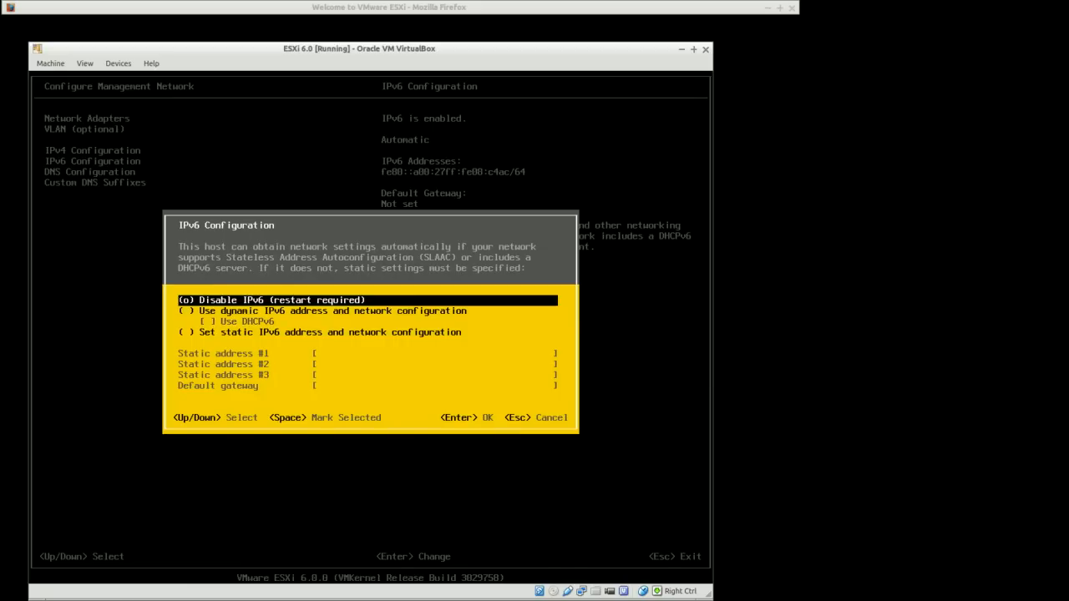
key(Return)
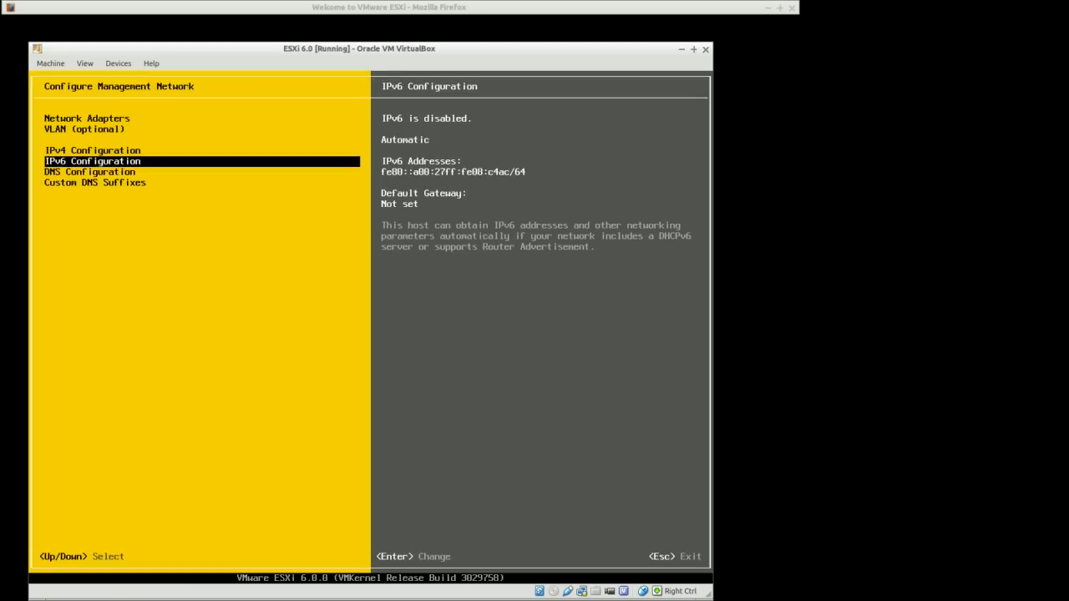
Reopen the IPv6 Configuration dialog and keep the Disable IPv6 option
key(Return)
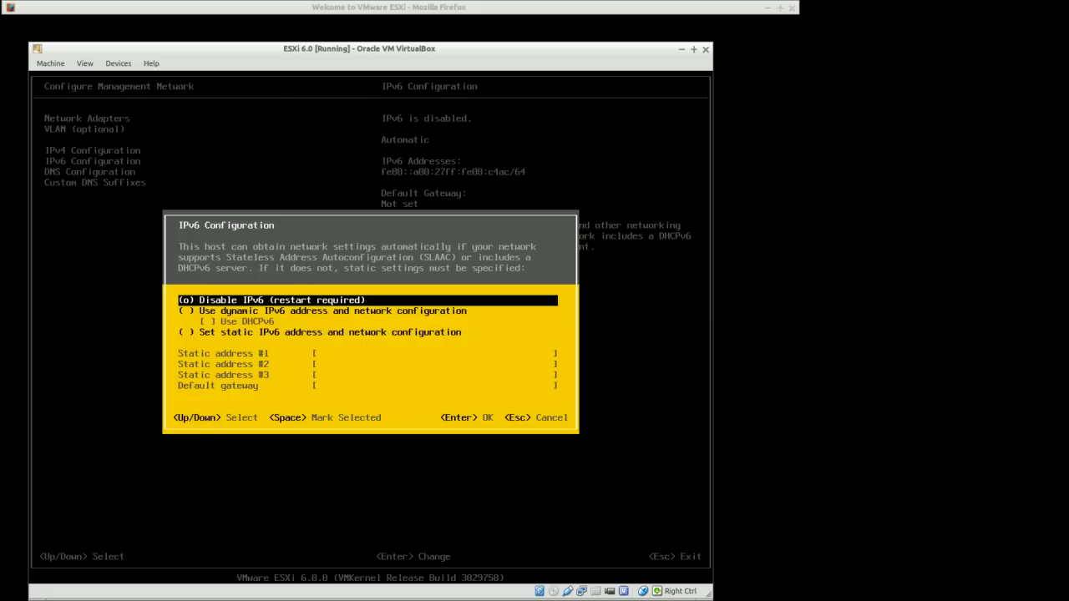
key(Return)
Switch DNS Configuration to manual DNS server addresses and set the hostname to esxi-1
key(Down)
key(Return)
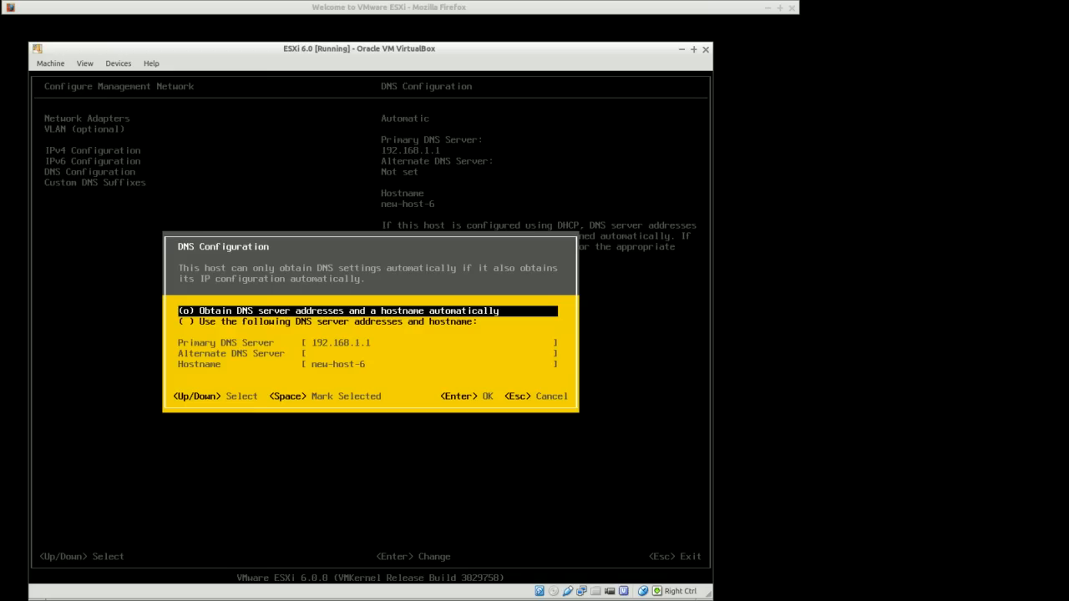
key(Down)
key(space)
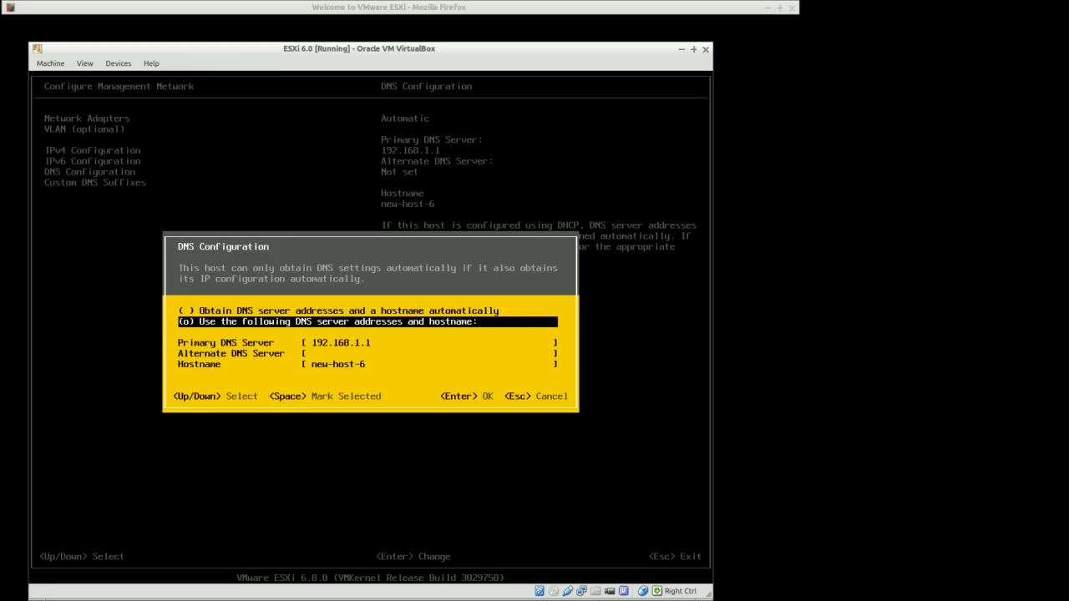
key(Down)
key(Down)
key(Down)
key(BackSpace)
key(BackSpace)
key(BackSpace)
key(BackSpace)
key(BackSpace)
key(BackSpace)
key(BackSpace)
key(BackSpace)
key(BackSpace)
key(BackSpace)
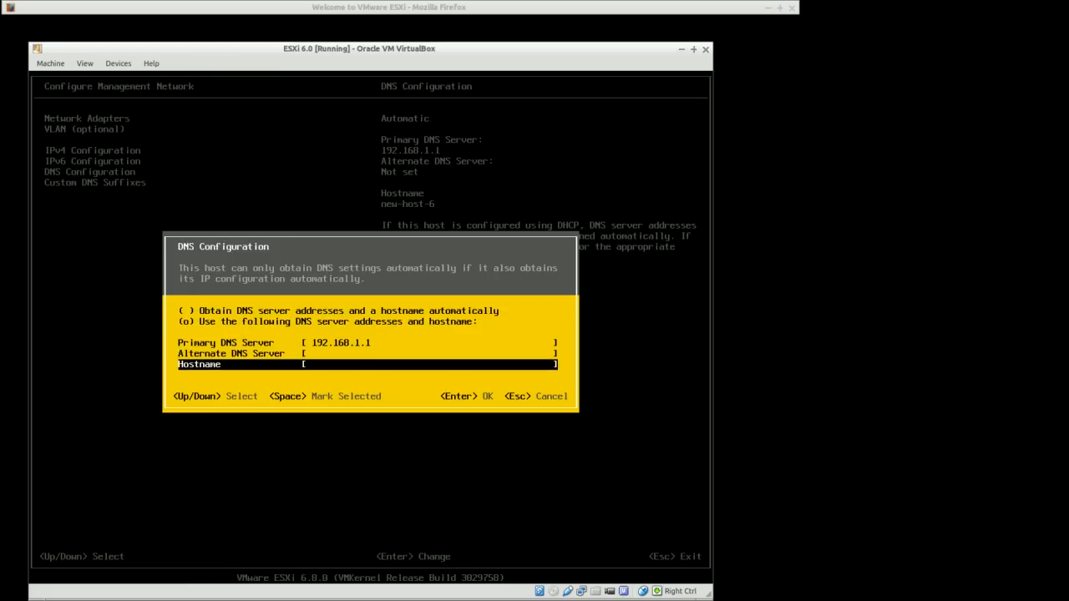
text(esxi-1)
key(Return)
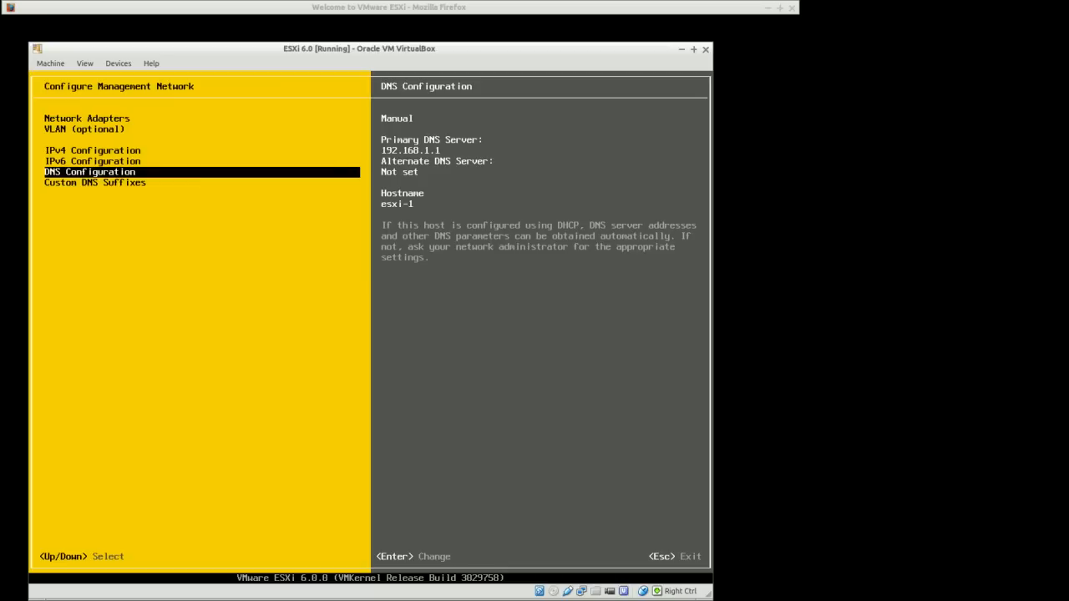
Accept the home custom DNS suffix, then apply the management network changes and reboot the host
key(Down)
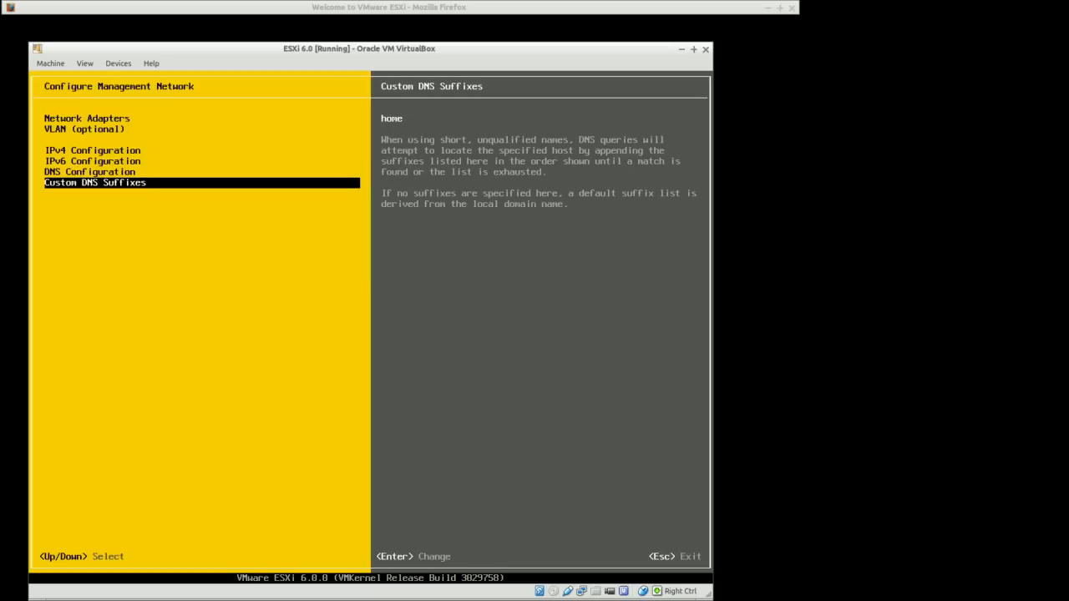
key(Return)
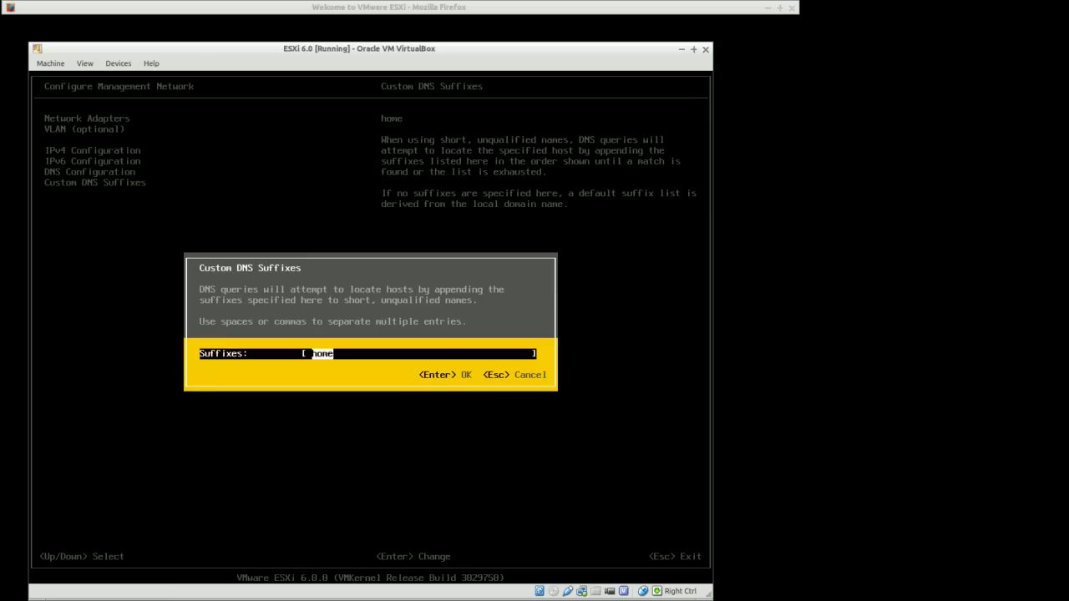
key(Return)
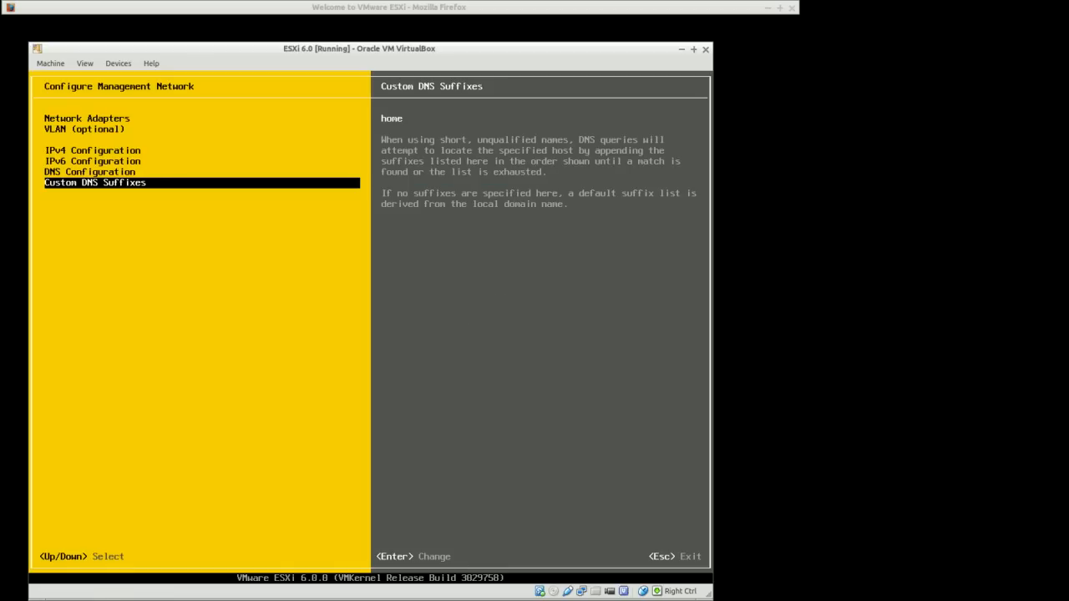
key(Escape)
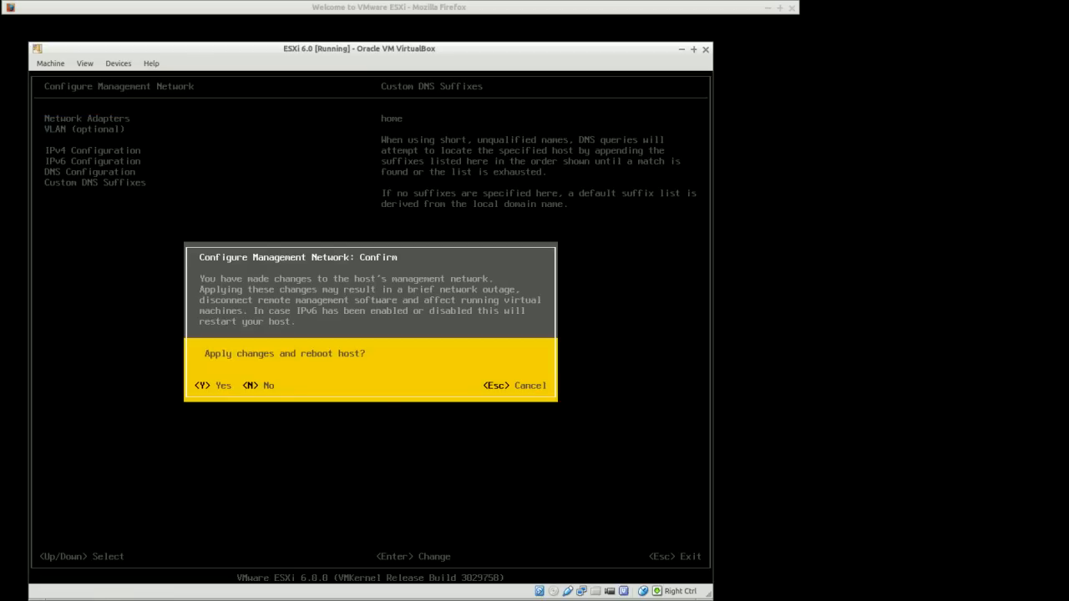
key(y)
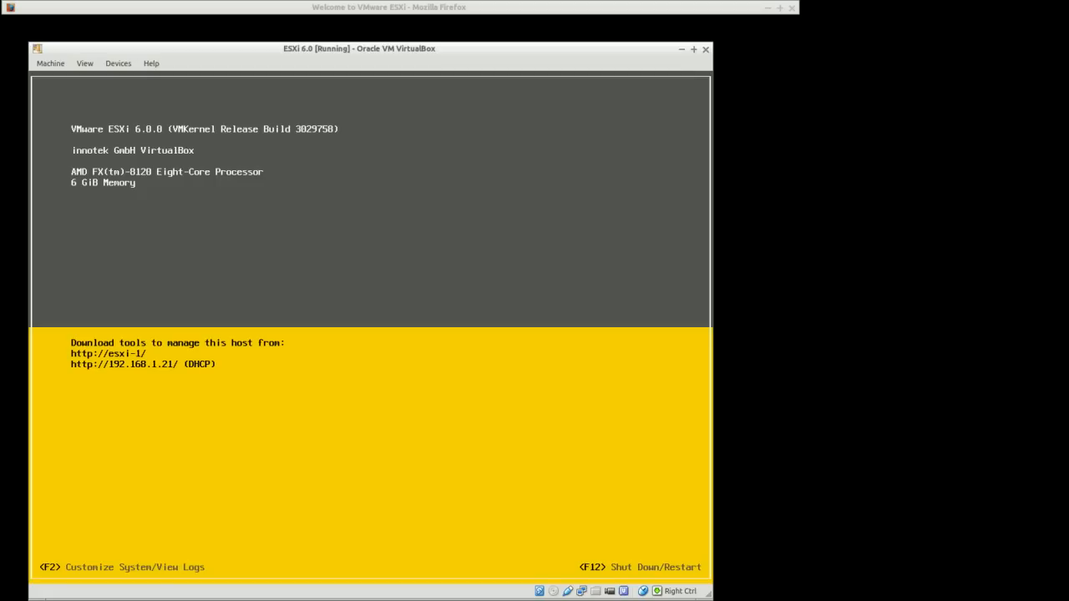
drag(671, 51, 657, 45)
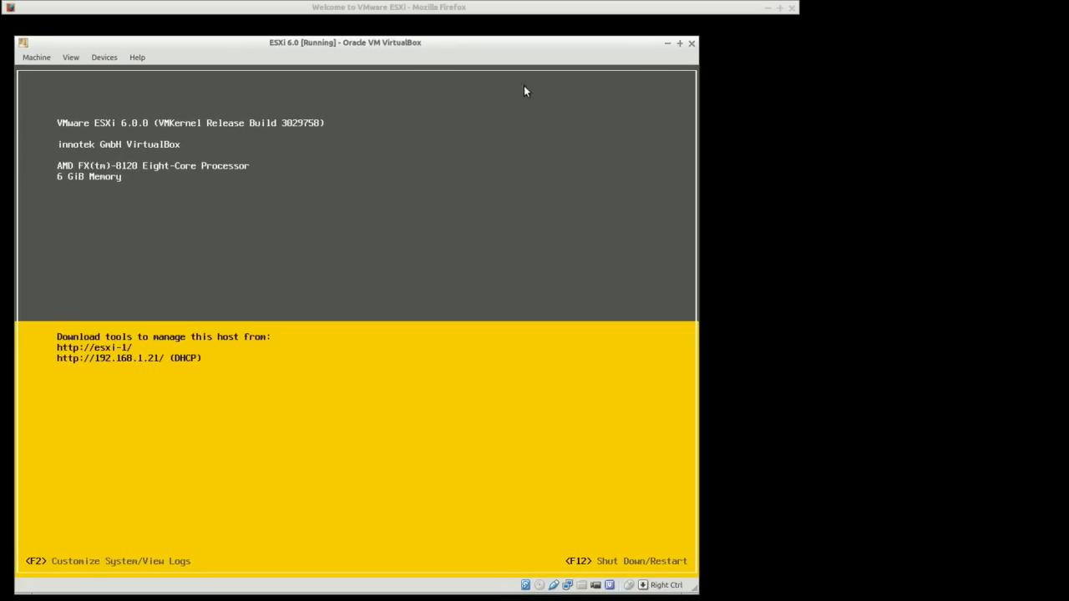
click(440, 10)
click(119, 50)
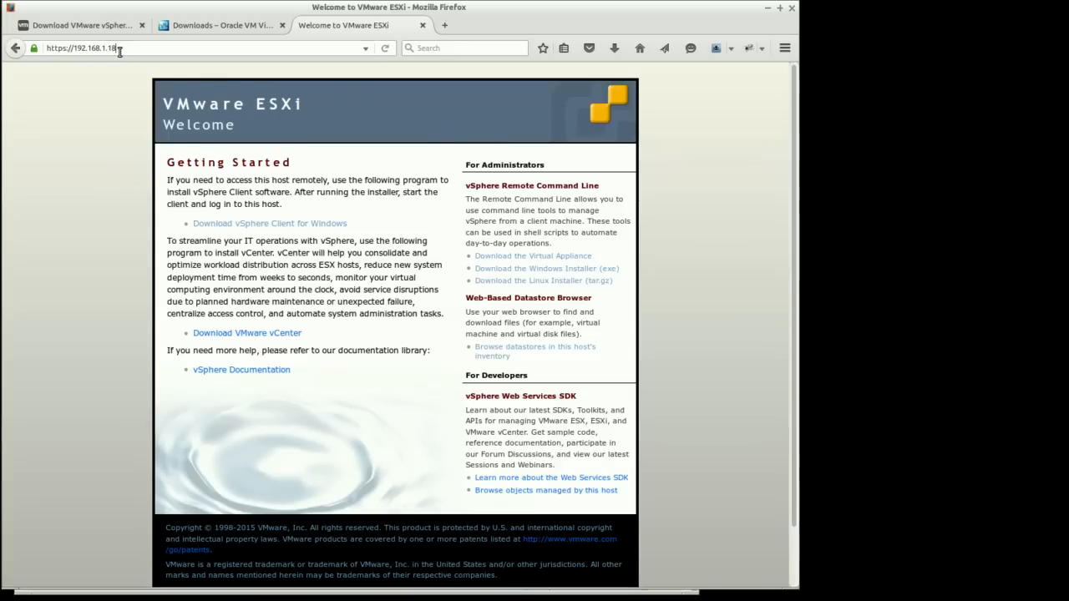
key(BackSpace)
key(BackSpace)
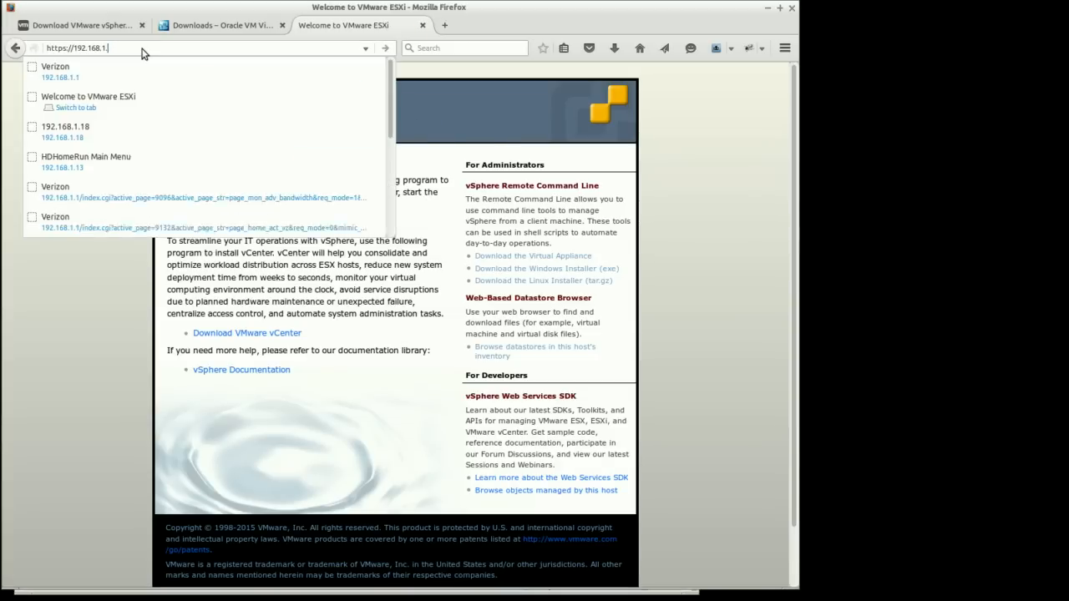
text(21)
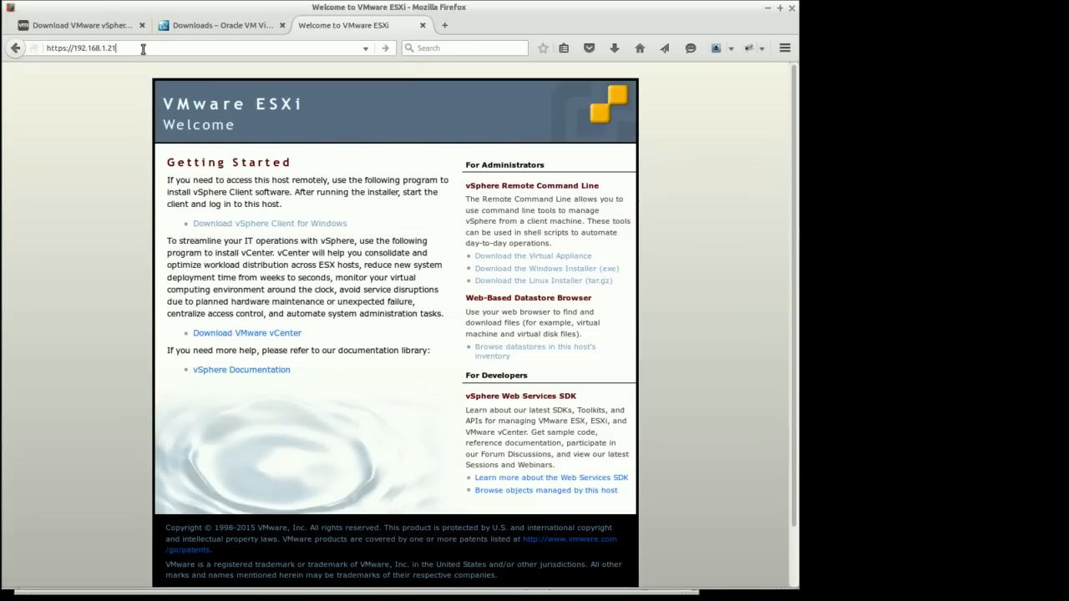
key(Return)
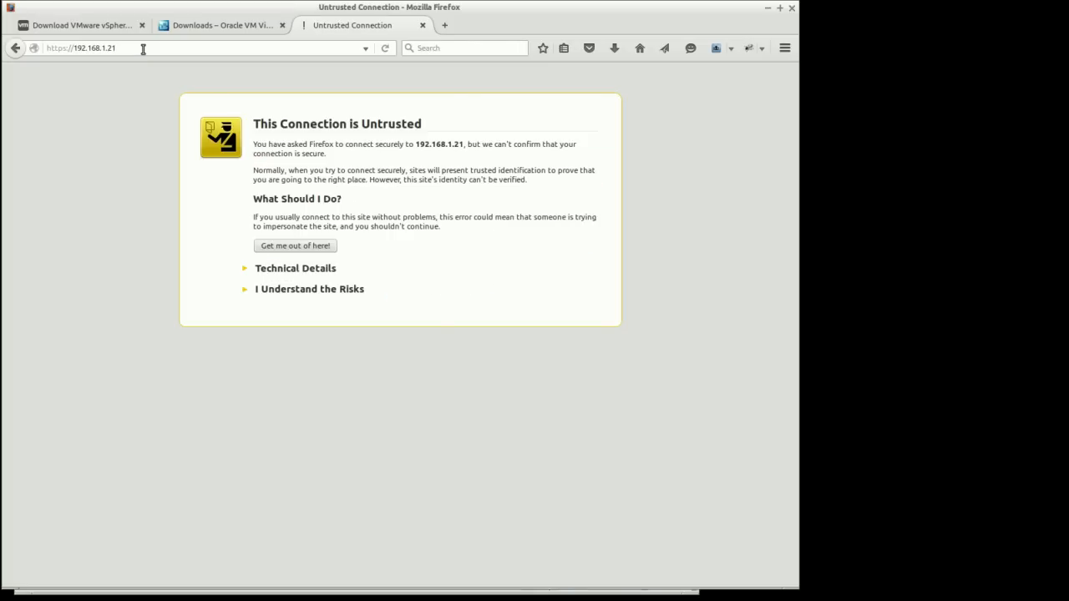
Confirm a permanent security exception for the host's certificate and follow the Download vSphere Client for Windows link
click(306, 375)
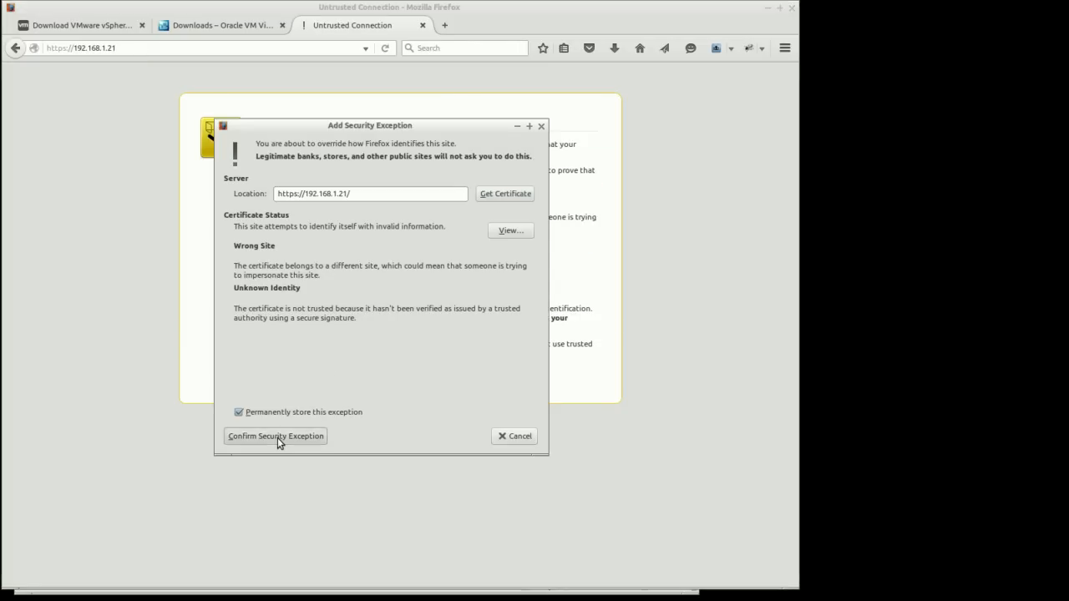
click(270, 437)
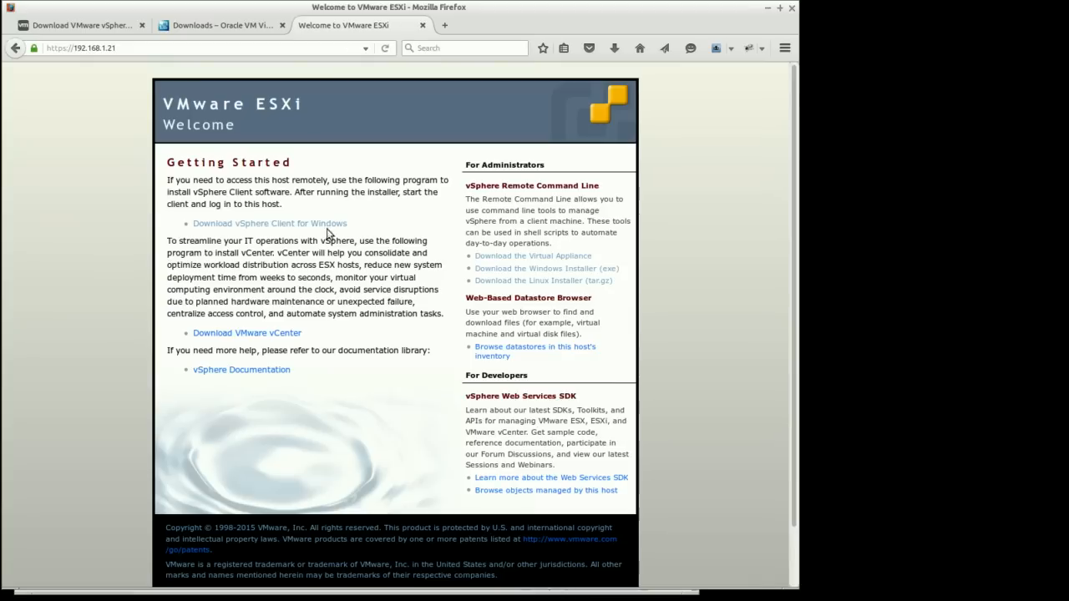
click(240, 225)
Switch to the Windows 7 virtual machine, dismiss the Windows notice and launch VMware vSphere Client
key(alt+Tab)
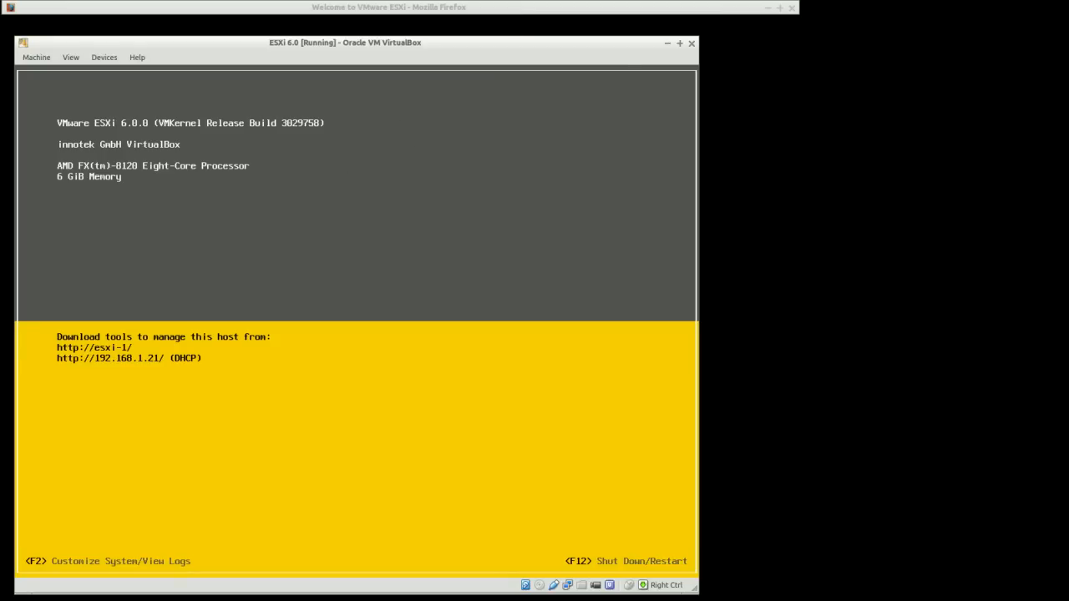
key(alt+Tab)
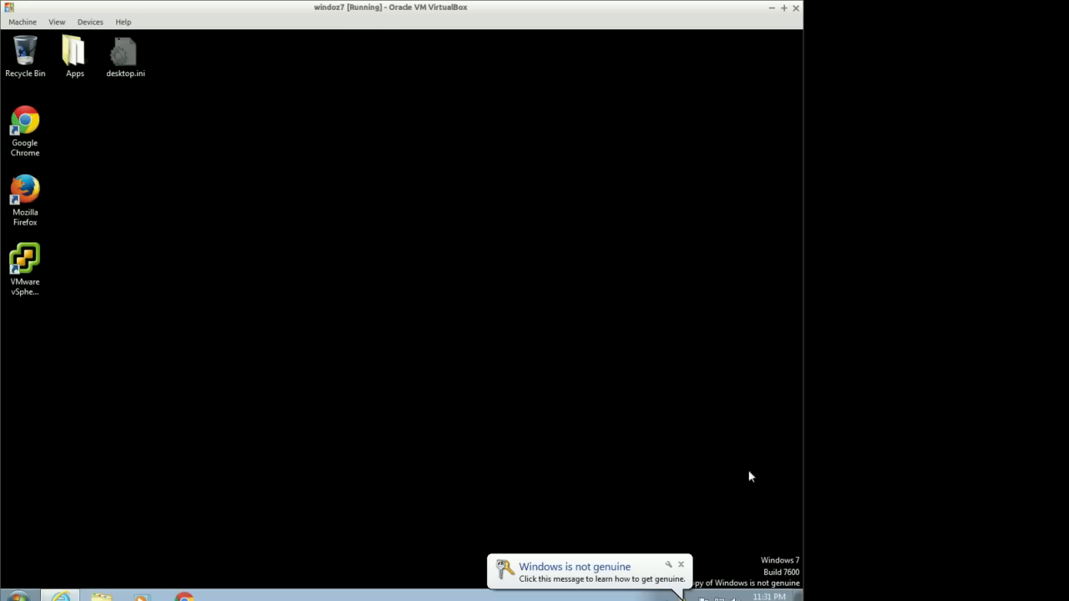
click(681, 565)
double_click(42, 252)
Log in to host 192.168.1.21 as root with the root password
click(435, 362)
click(451, 364)
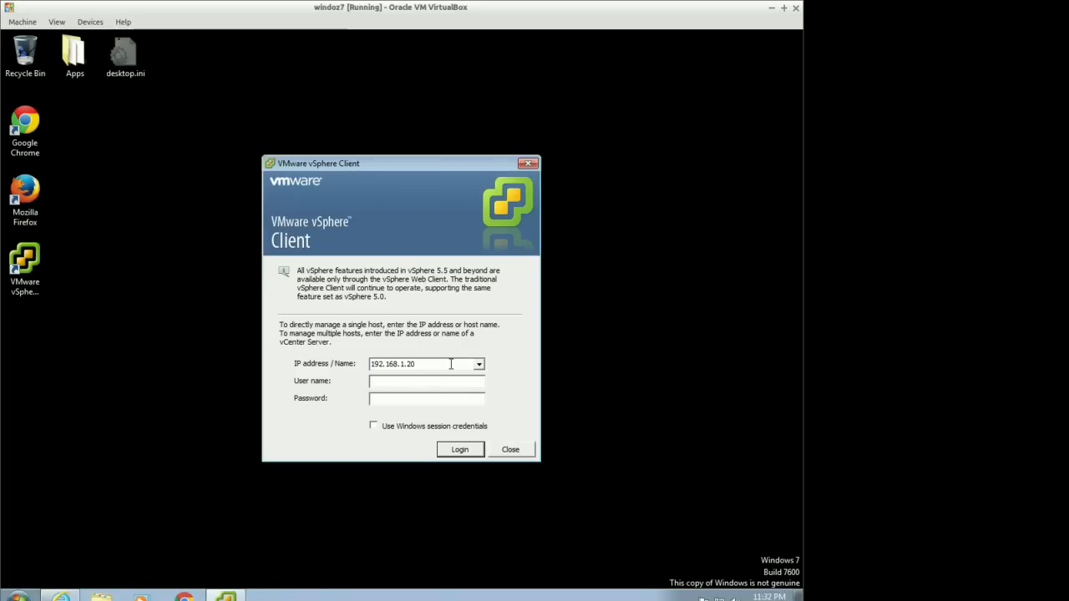
key(BackSpace)
text(1)
text(root)
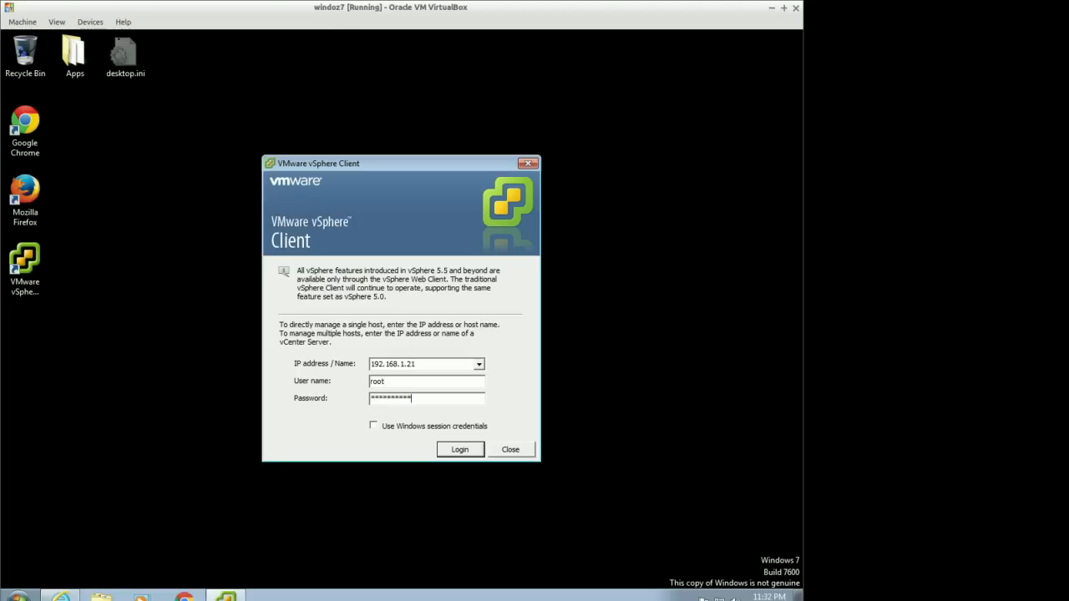
click(460, 447)
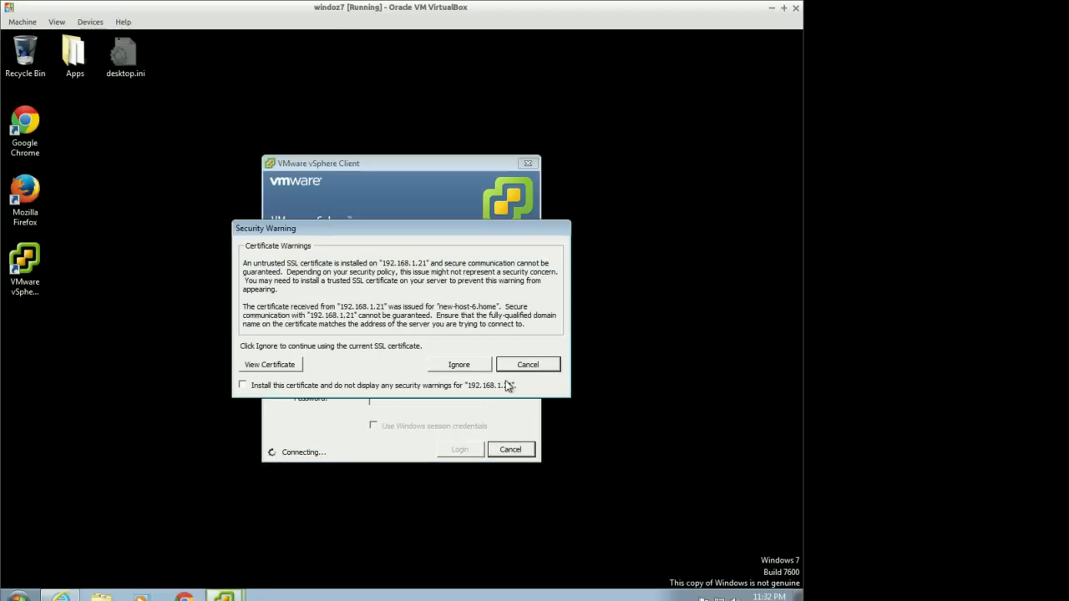
Install the host's SSL certificate, ignore the security warning and dismiss the evaluation license notice
click(281, 387)
click(451, 365)
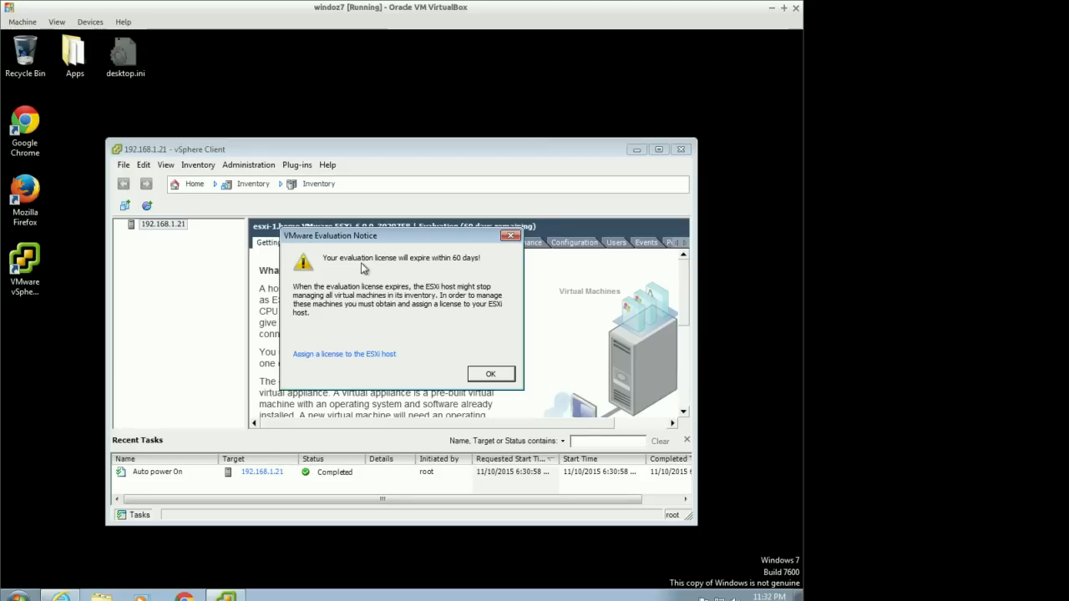
click(491, 374)
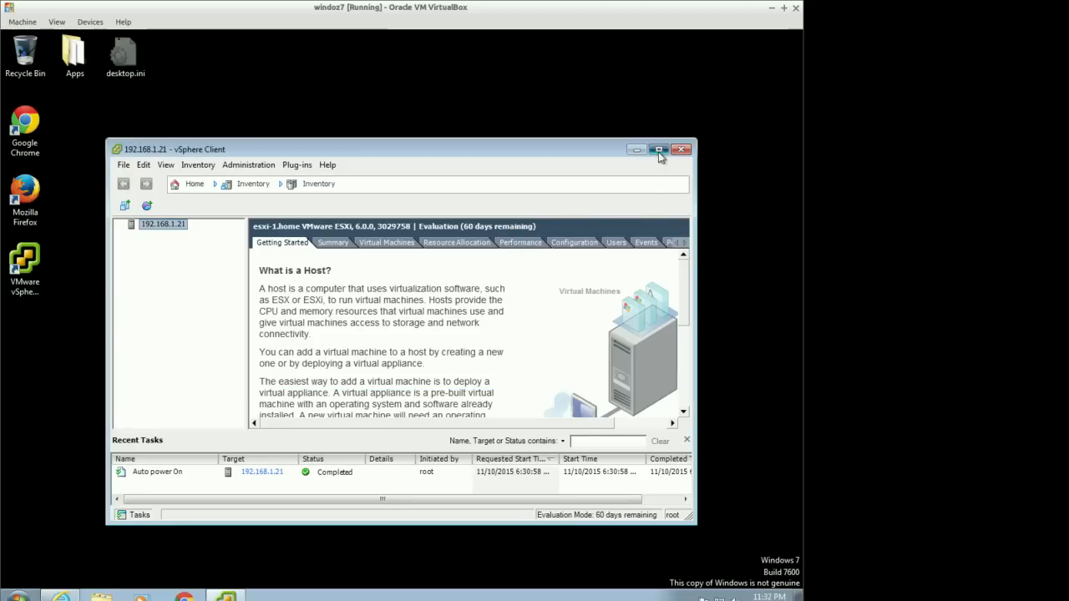
Maximize the client, open the host's Configuration tab and examine the Health Status sensors and software components
click(659, 149)
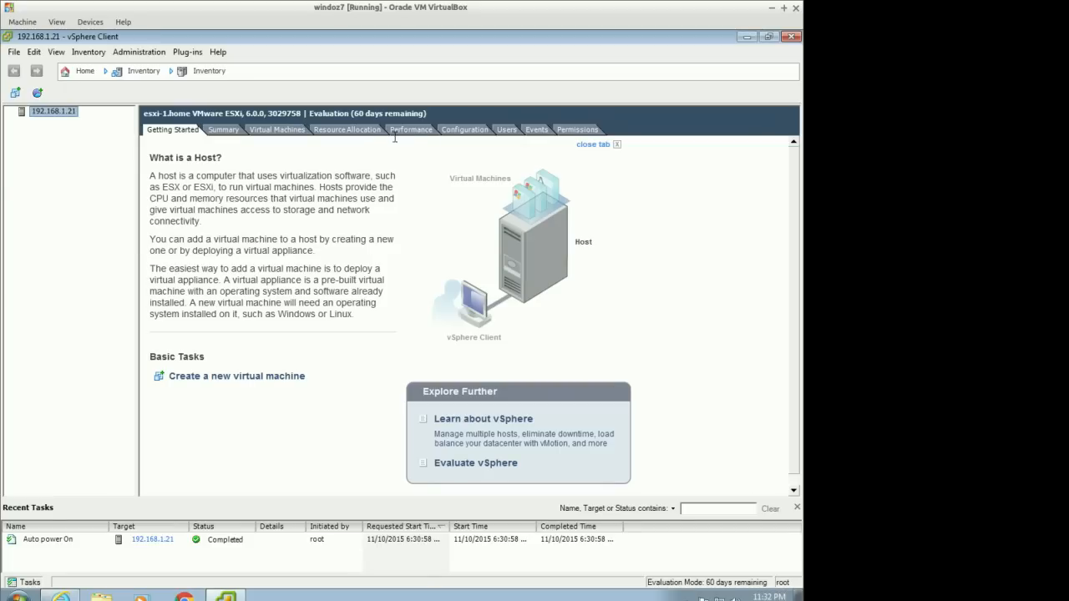
click(464, 130)
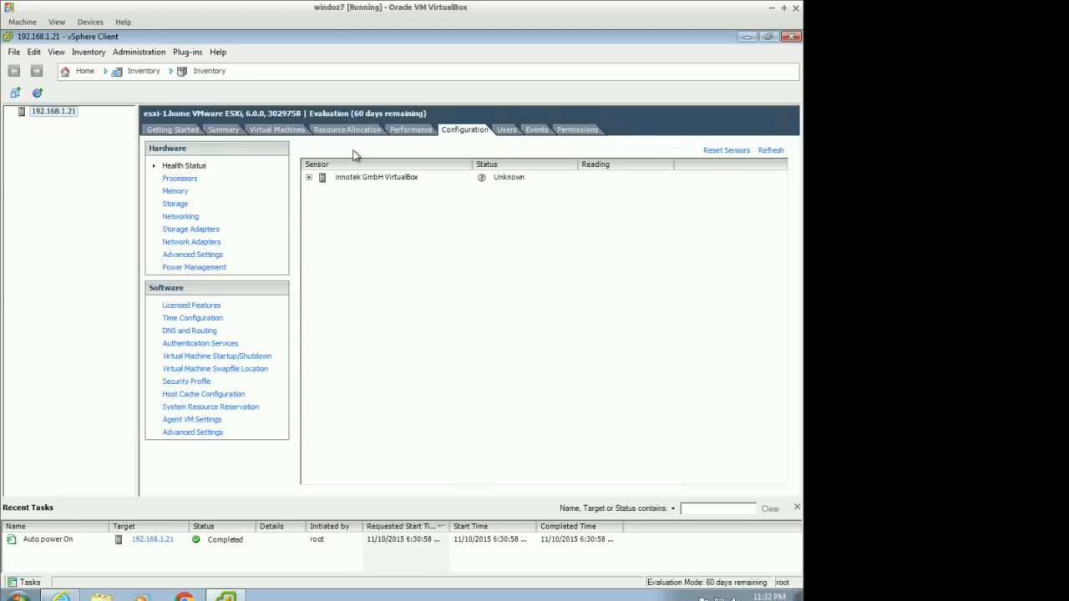
click(308, 177)
click(42, 112)
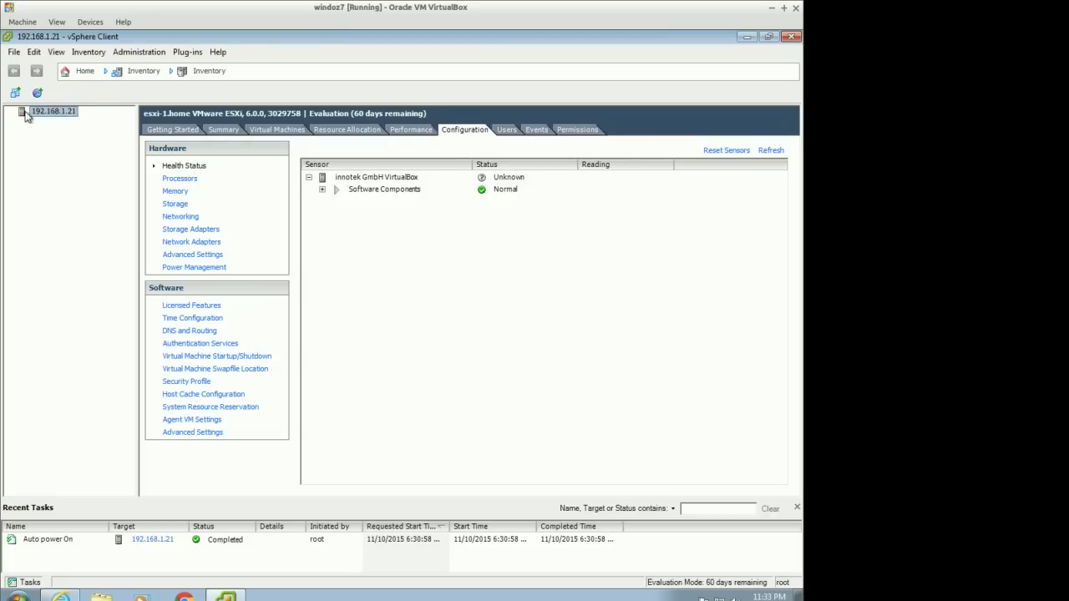
click(459, 132)
click(322, 190)
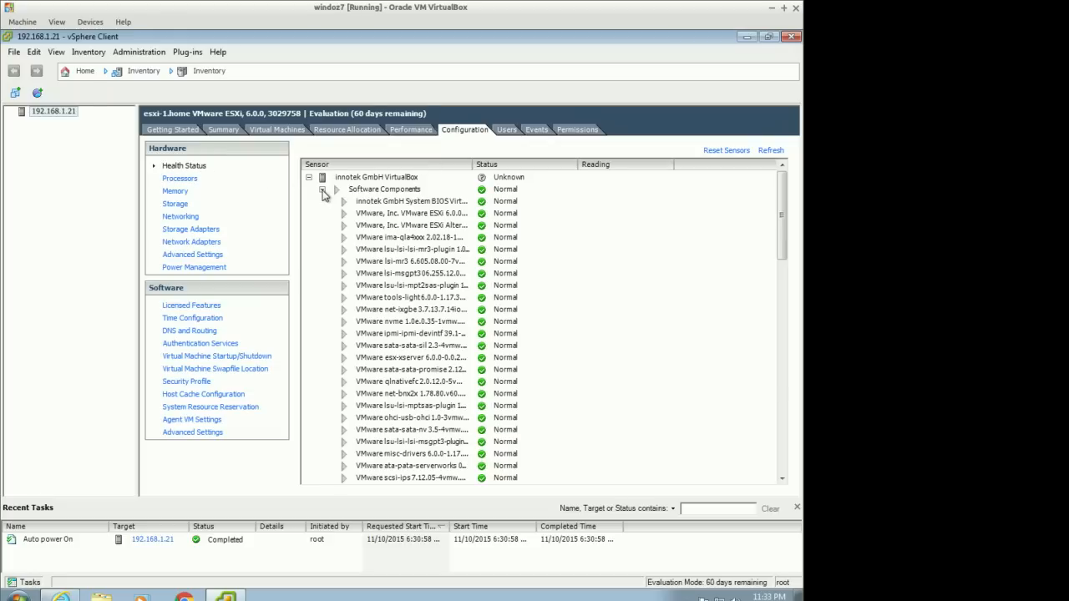
drag(783, 219, 800, 175)
click(322, 189)
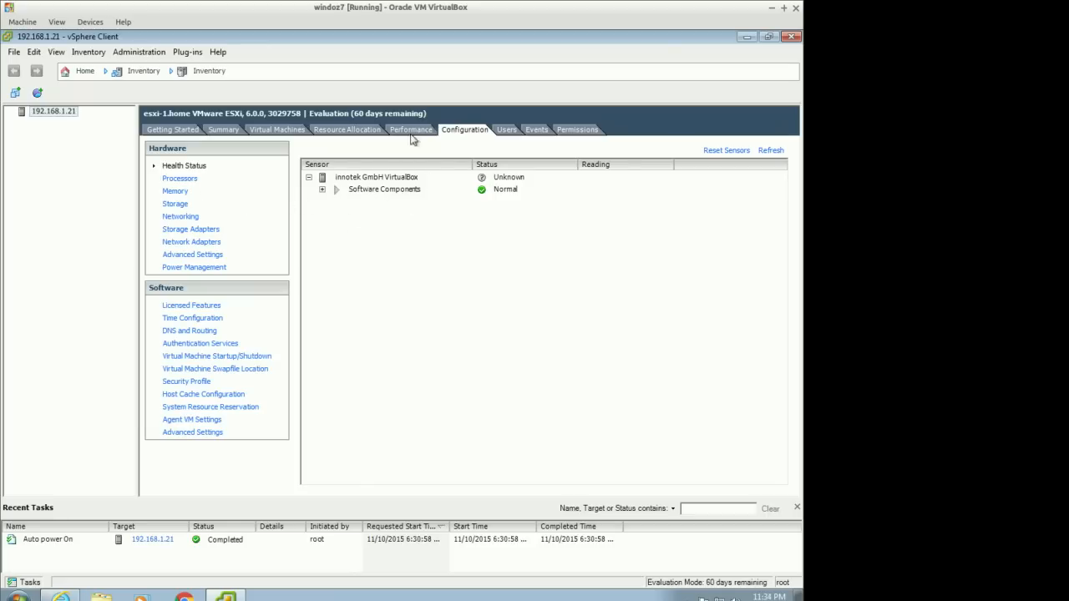
Review the host's Processors, Memory and Storage hardware pages
click(187, 180)
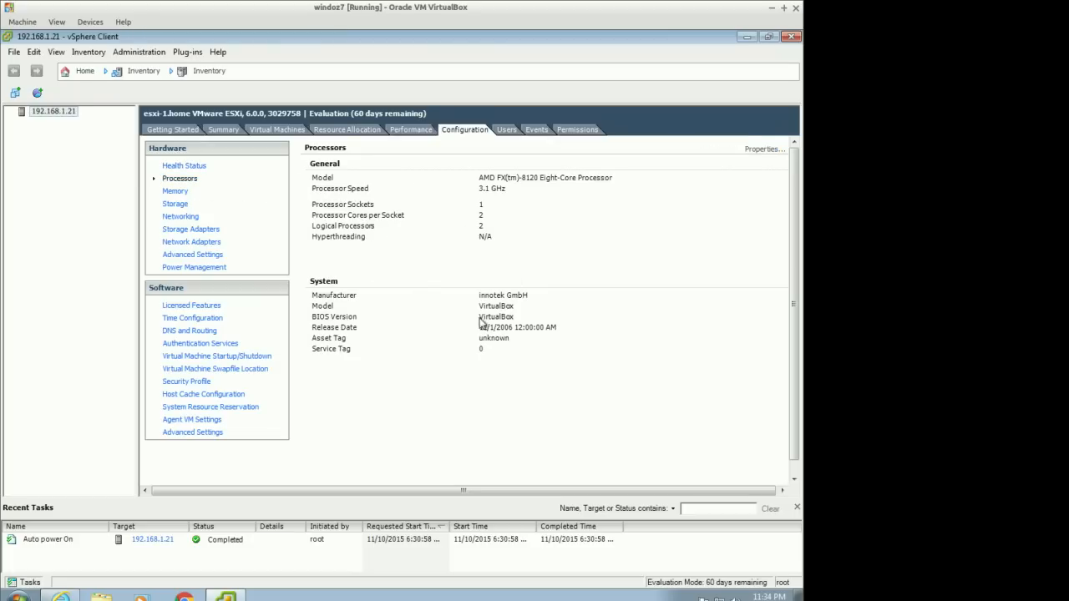
click(176, 191)
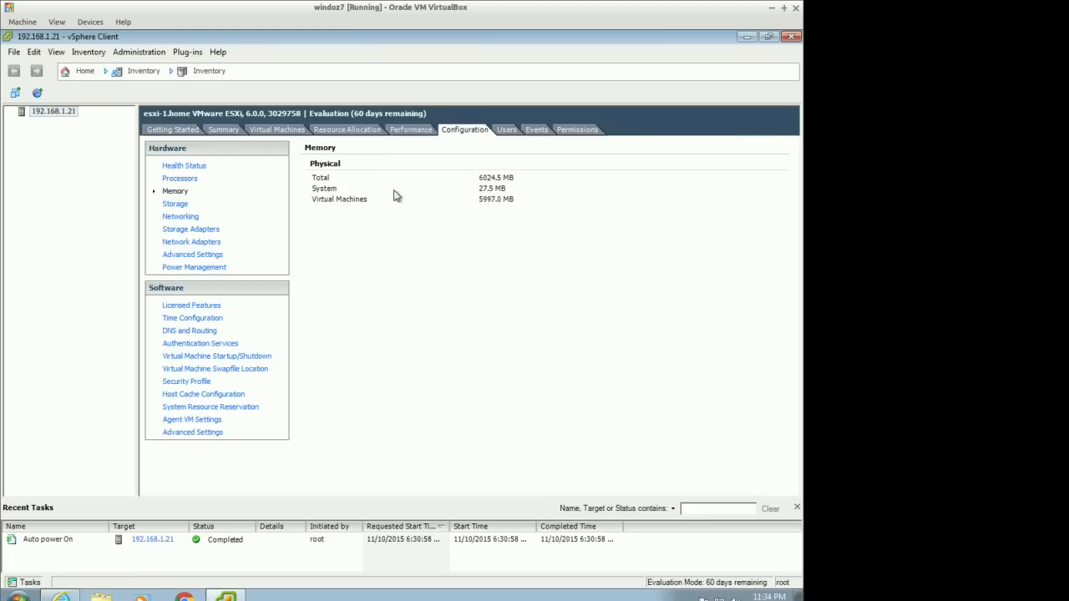
click(177, 204)
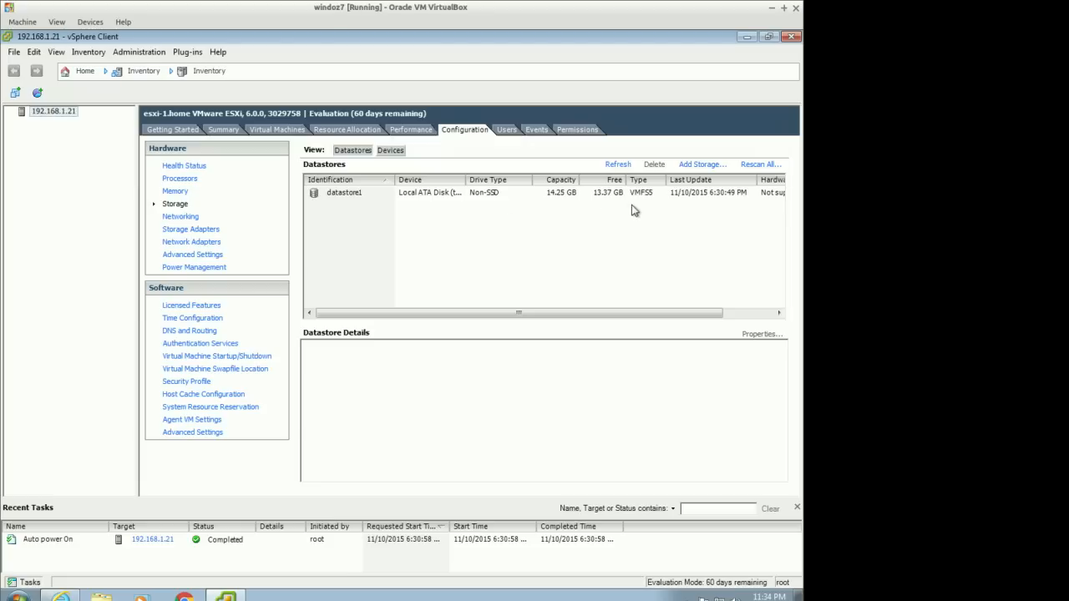
click(704, 166)
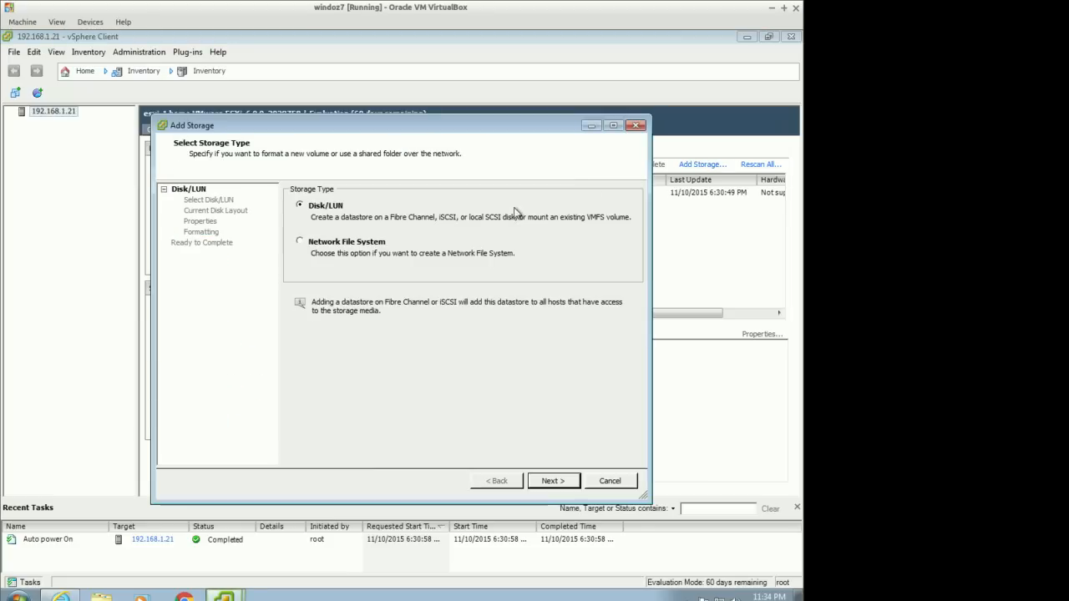
click(335, 243)
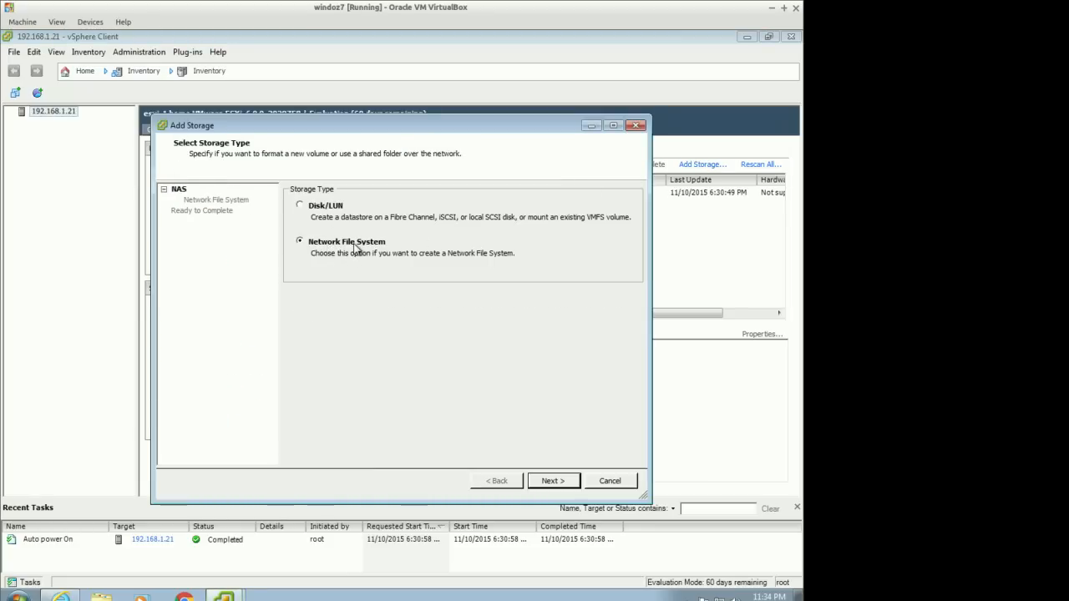
click(320, 209)
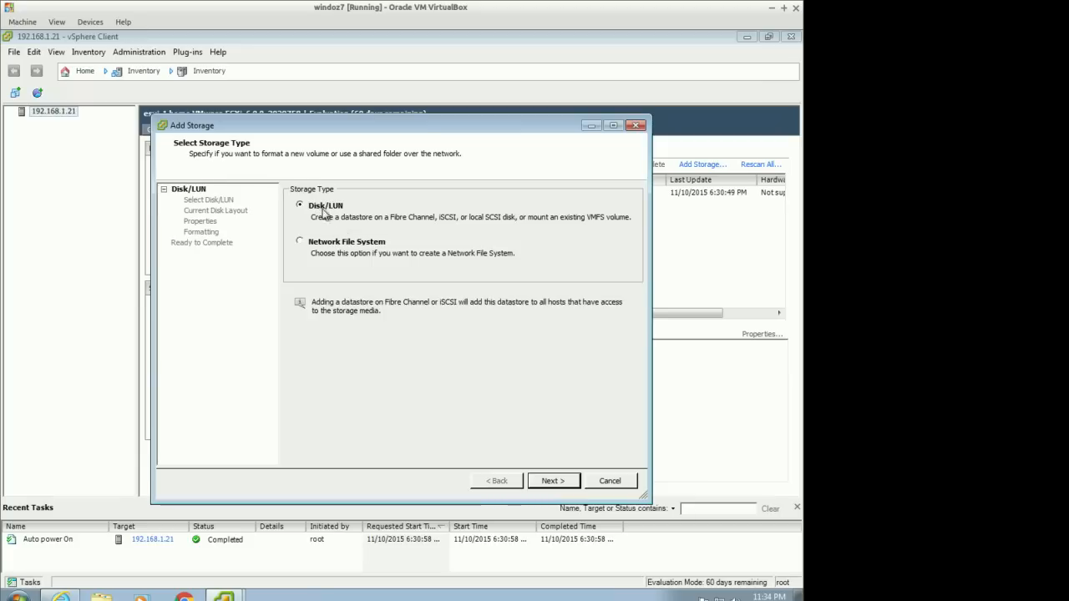
click(613, 481)
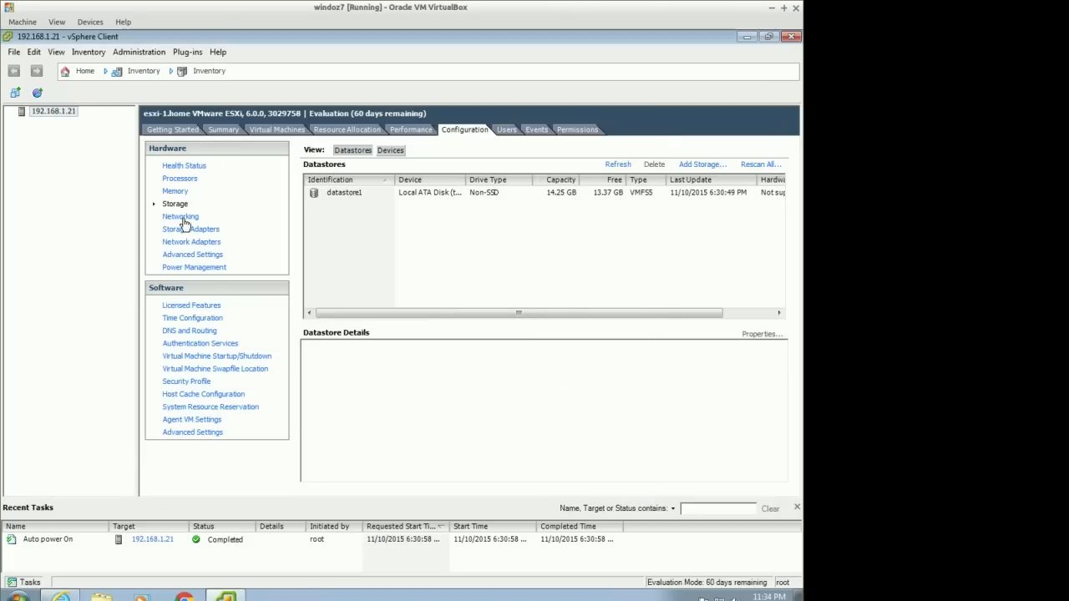
Review the datastore's details and the Networking, Storage Adapters, Network Adapters and Advanced Settings hardware pages
click(348, 194)
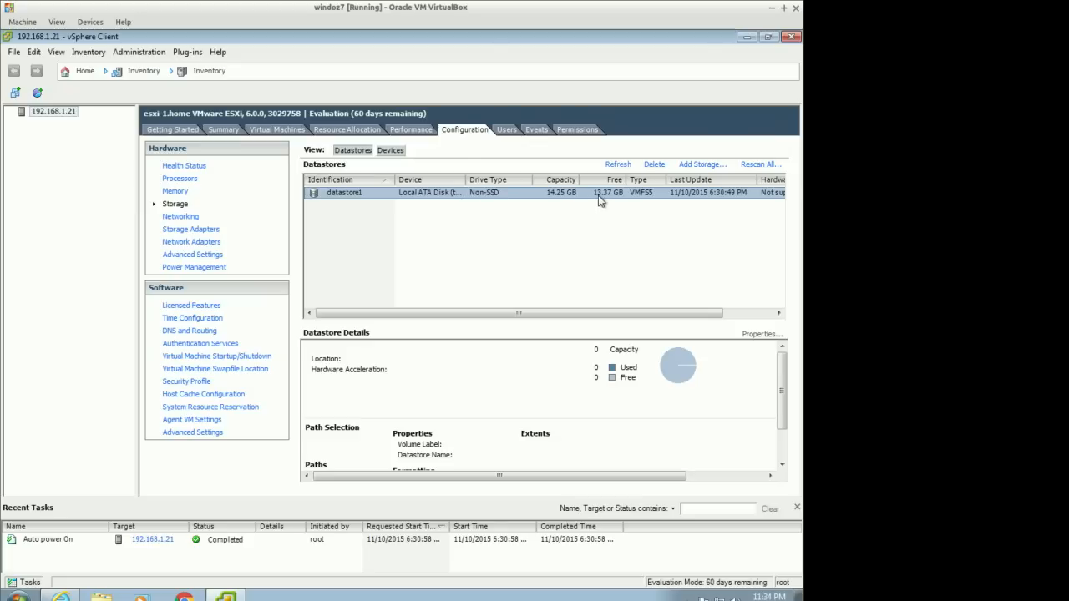
click(178, 217)
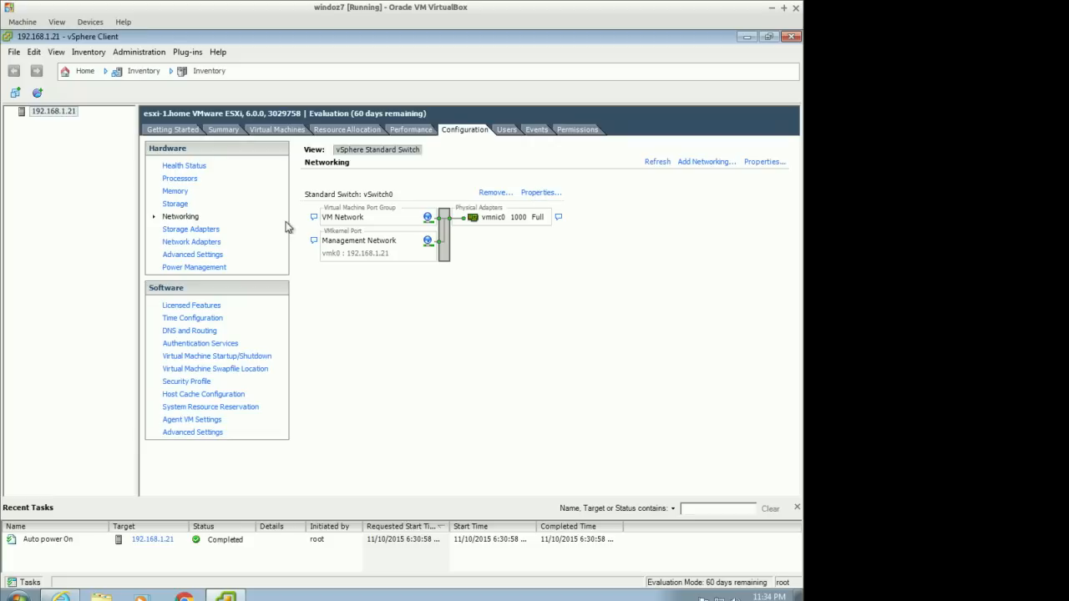
click(206, 231)
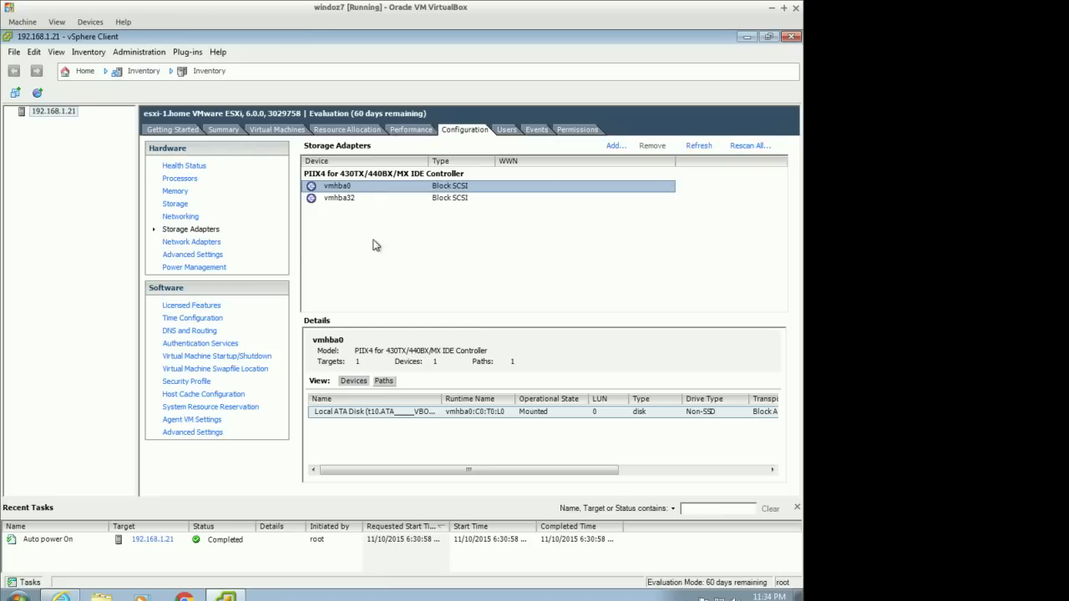
click(189, 248)
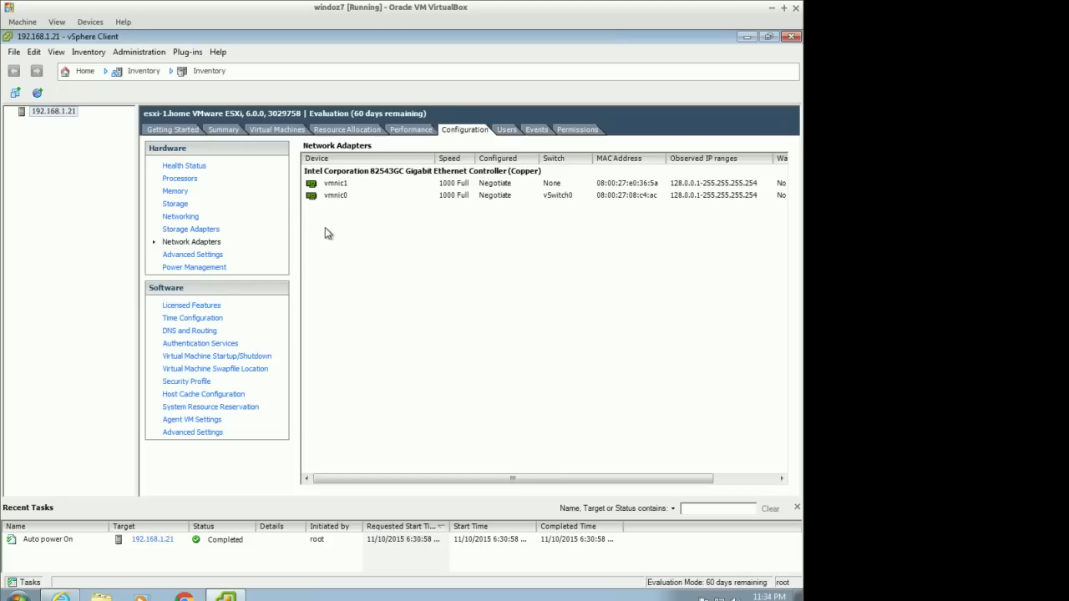
click(199, 255)
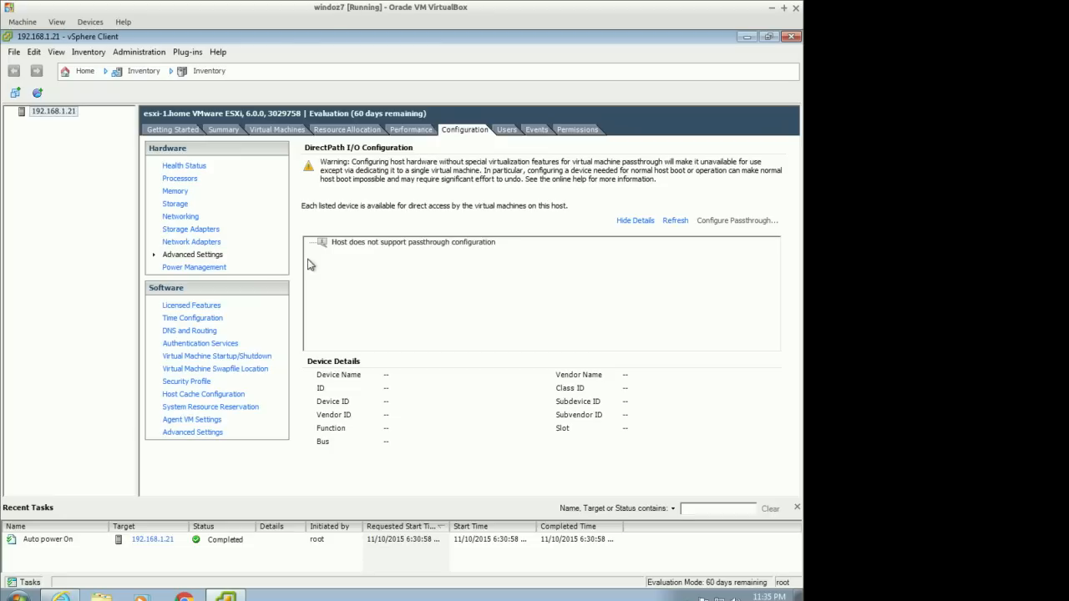
Inspect the Power Management policy options without changing them, then check the Licensed Features expiry date
click(203, 269)
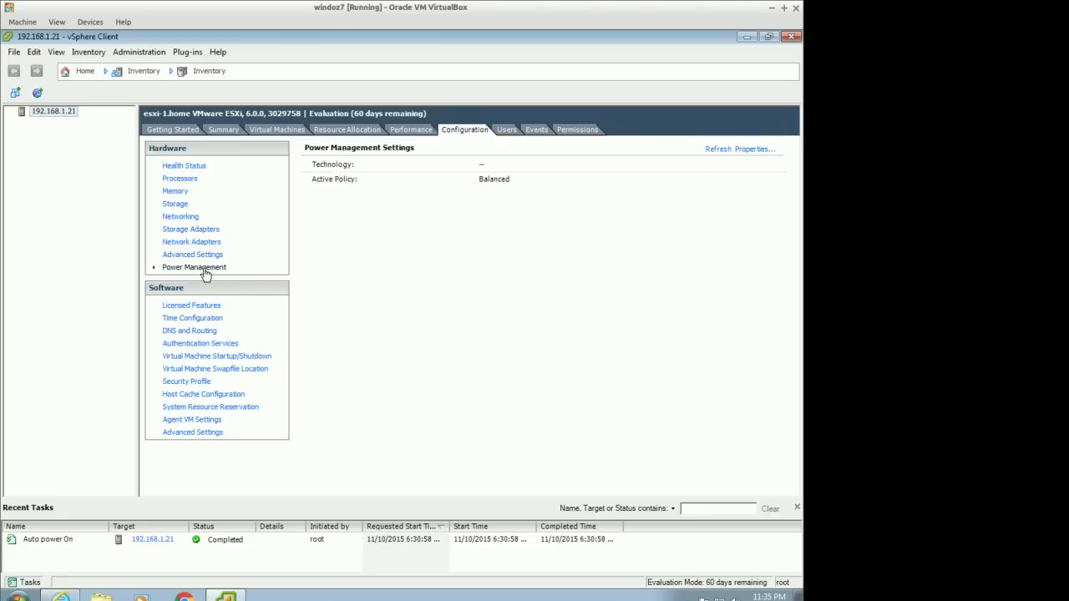
click(743, 150)
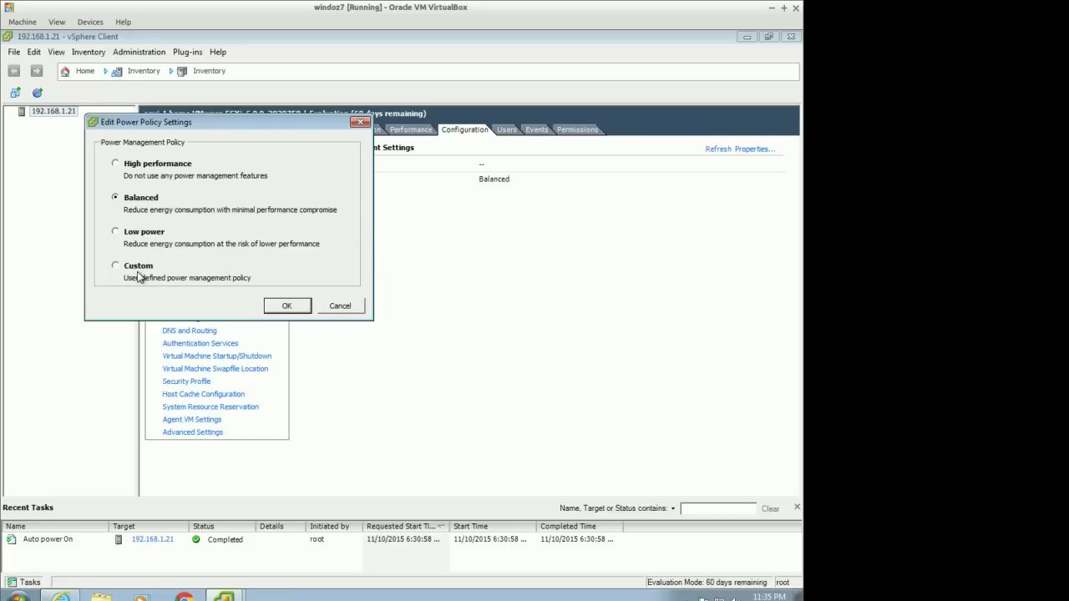
click(339, 307)
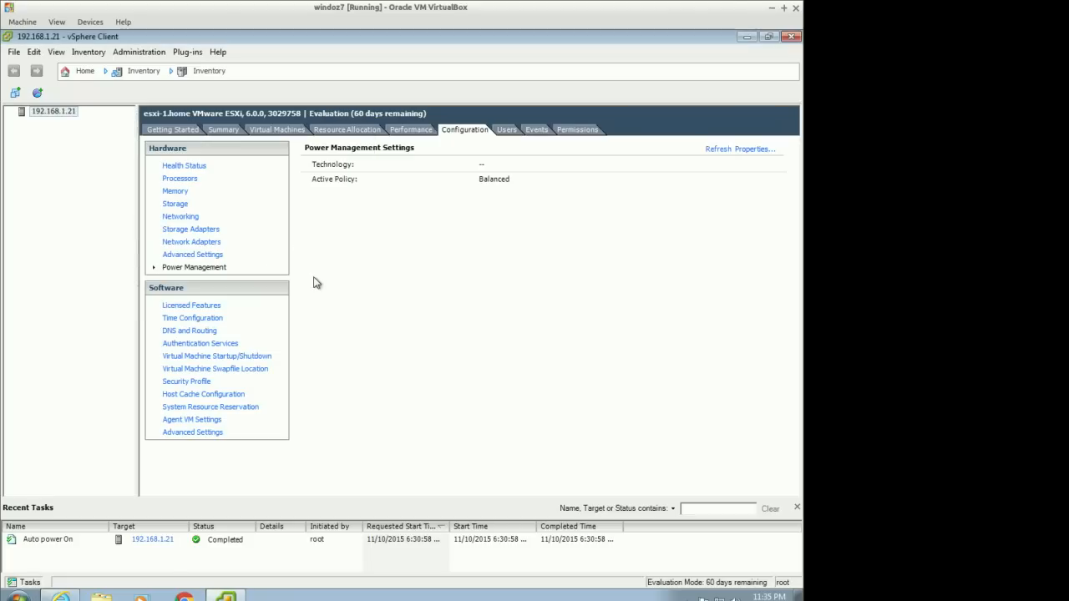
click(193, 306)
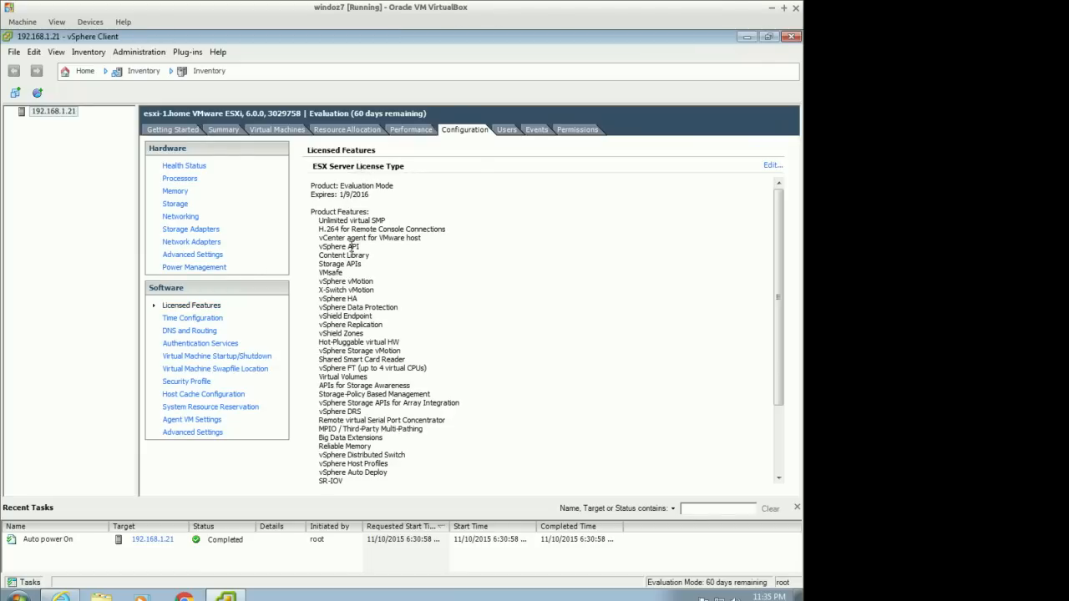
drag(339, 193, 374, 193)
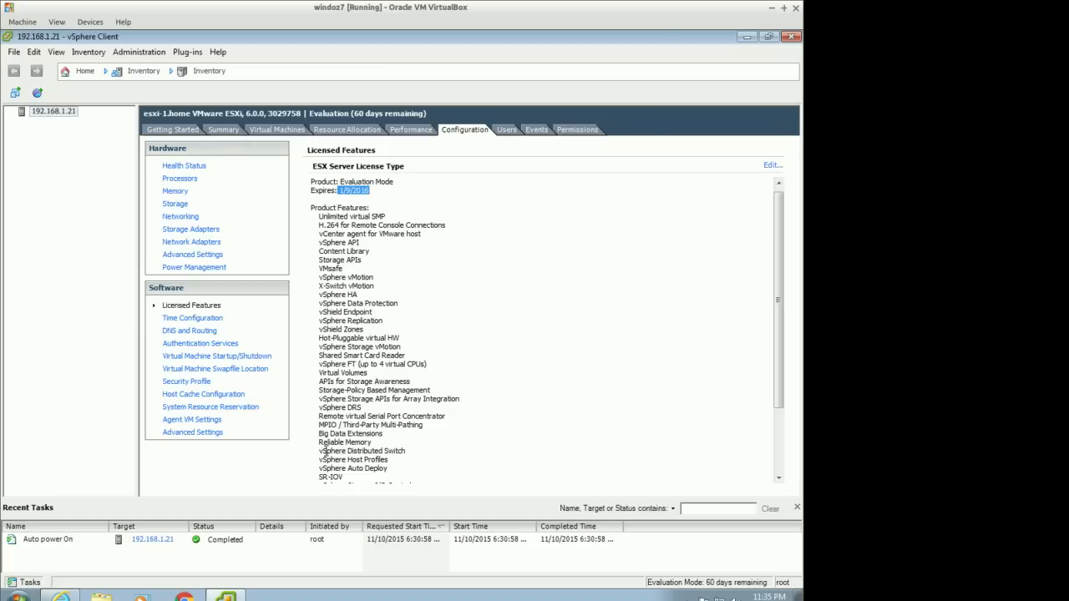
Set the host's time in Time Configuration properties to about 11:35 PM
click(215, 319)
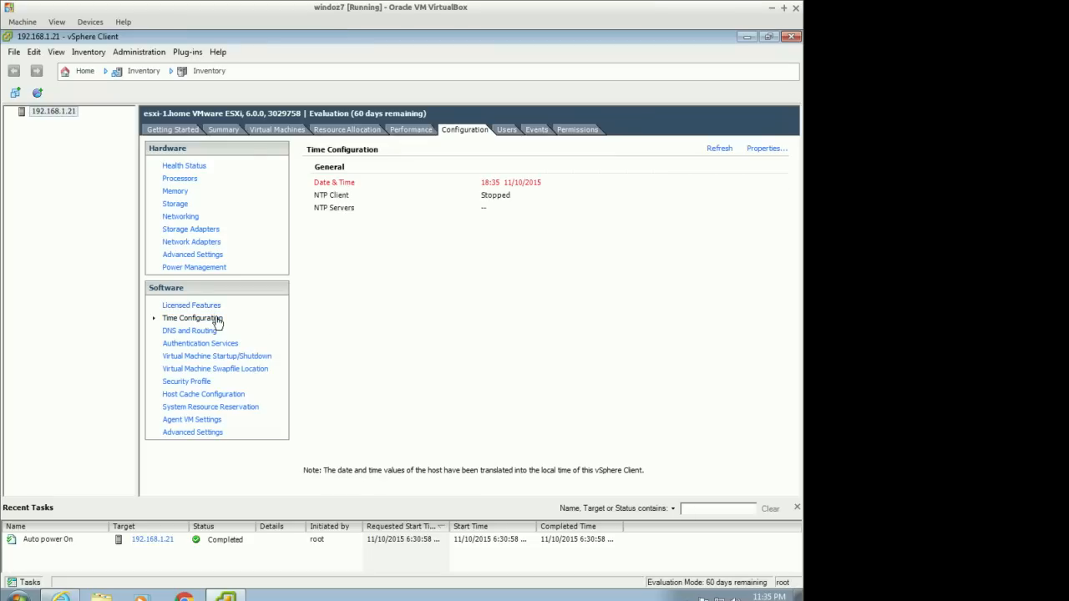
click(770, 149)
click(345, 263)
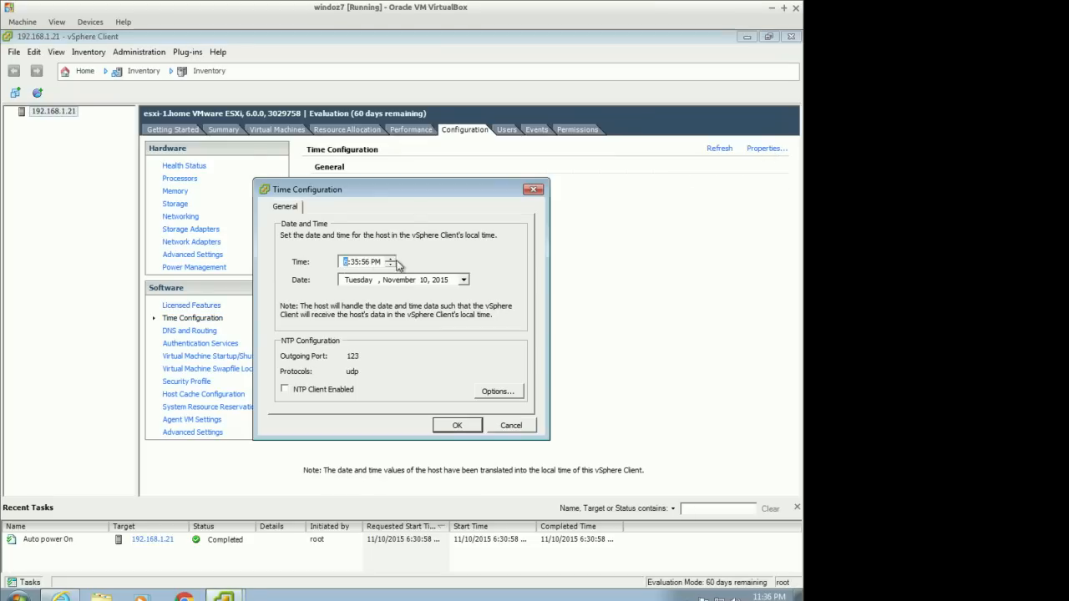
click(390, 260)
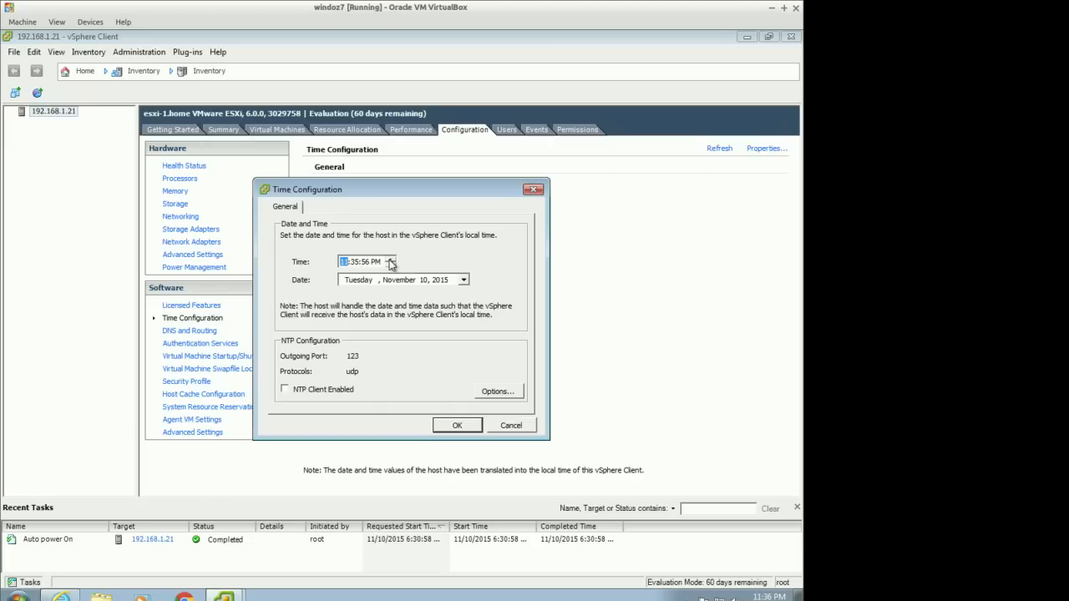
click(457, 426)
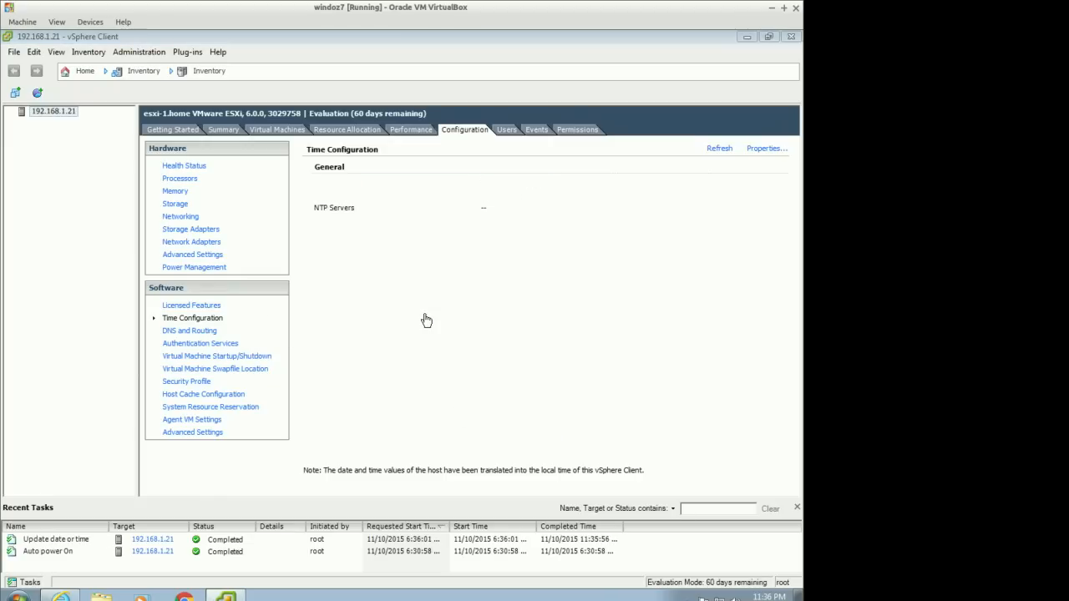
Enable automatic start and stop of virtual machines with the system in Virtual Machine Startup/Shutdown properties
click(208, 334)
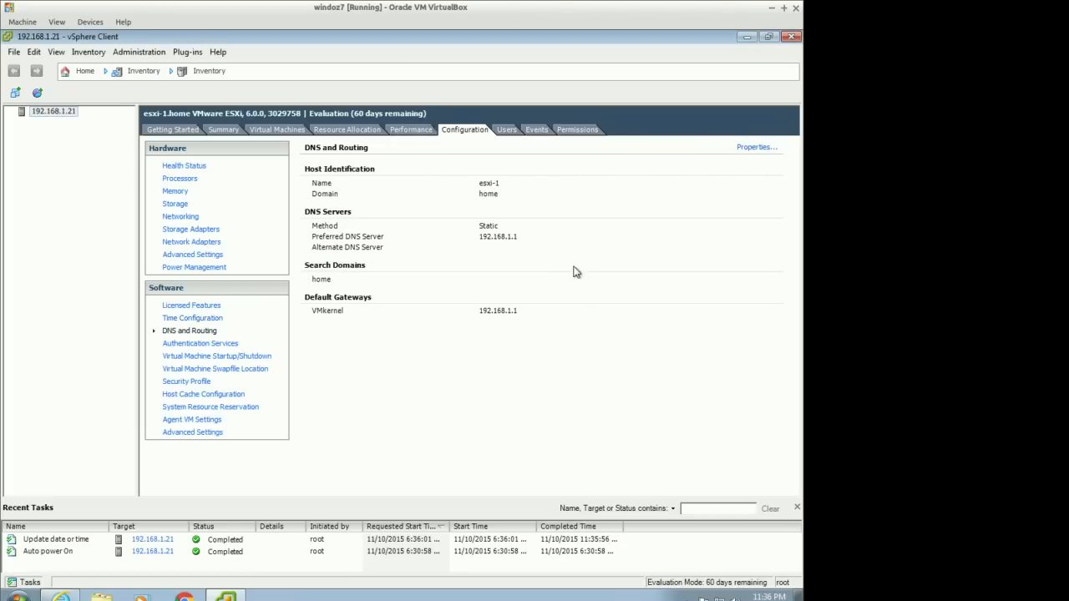
click(199, 343)
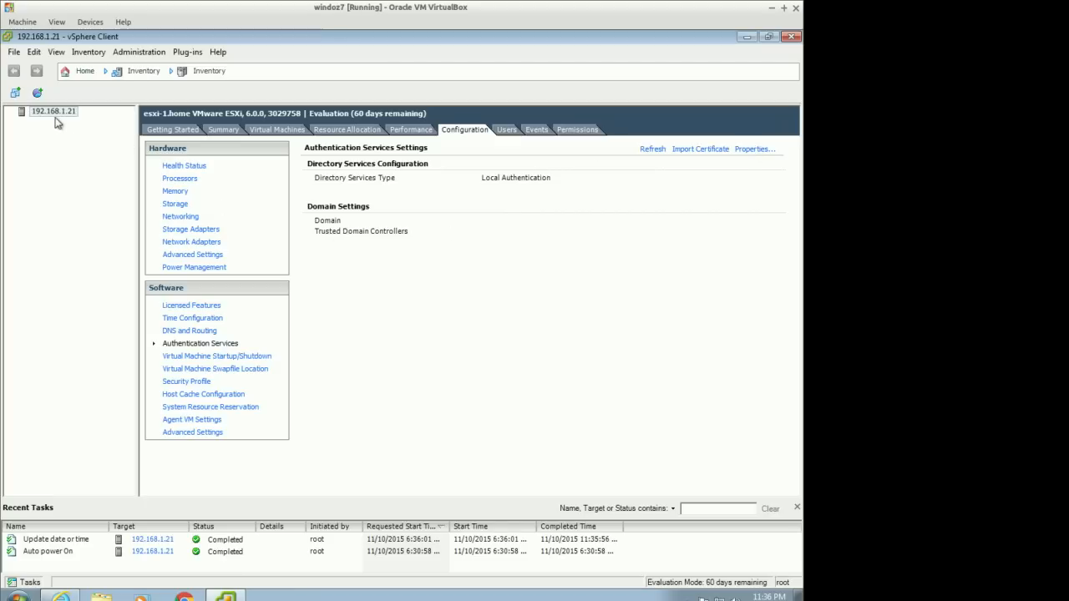
click(239, 357)
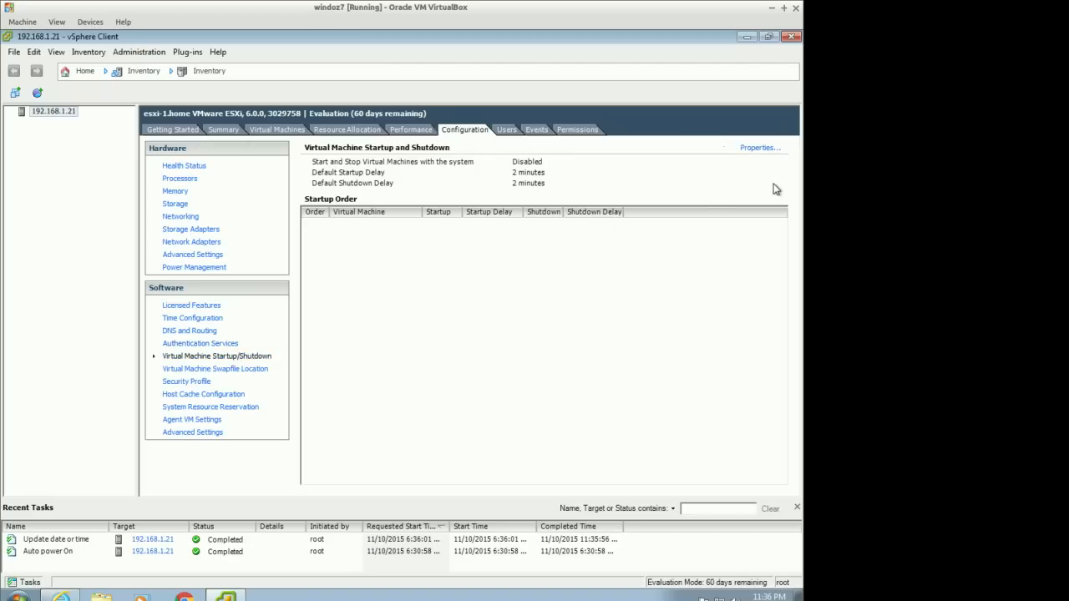
click(760, 148)
click(222, 197)
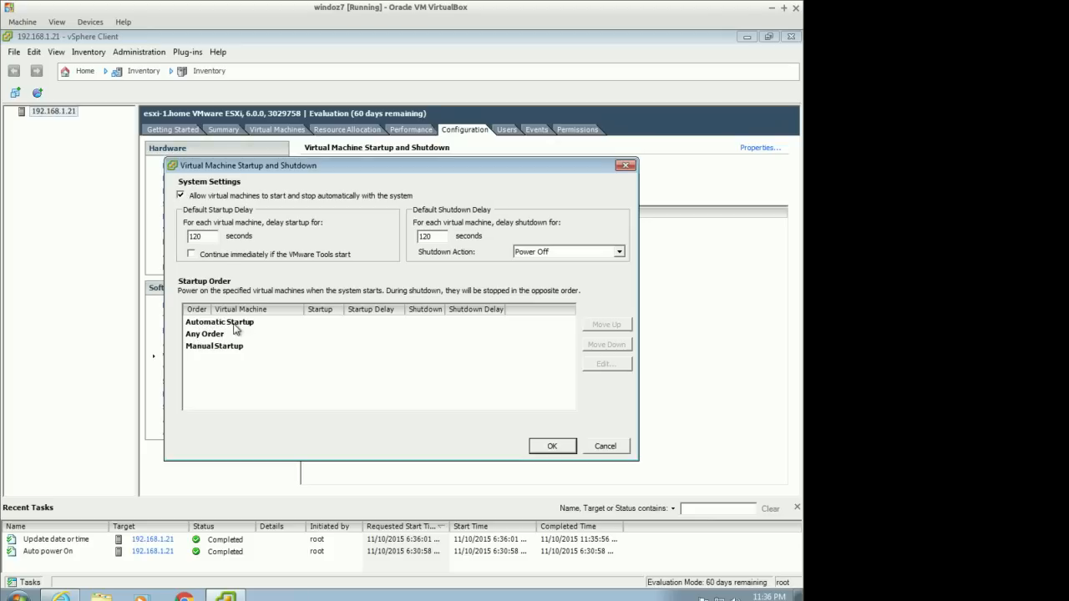
click(539, 452)
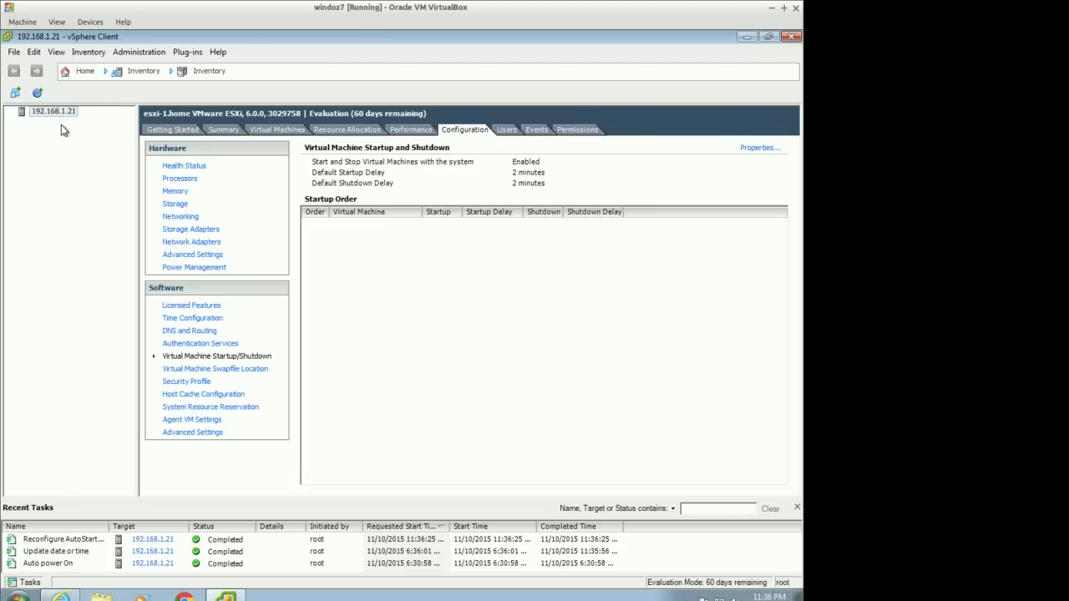
click(266, 355)
click(754, 149)
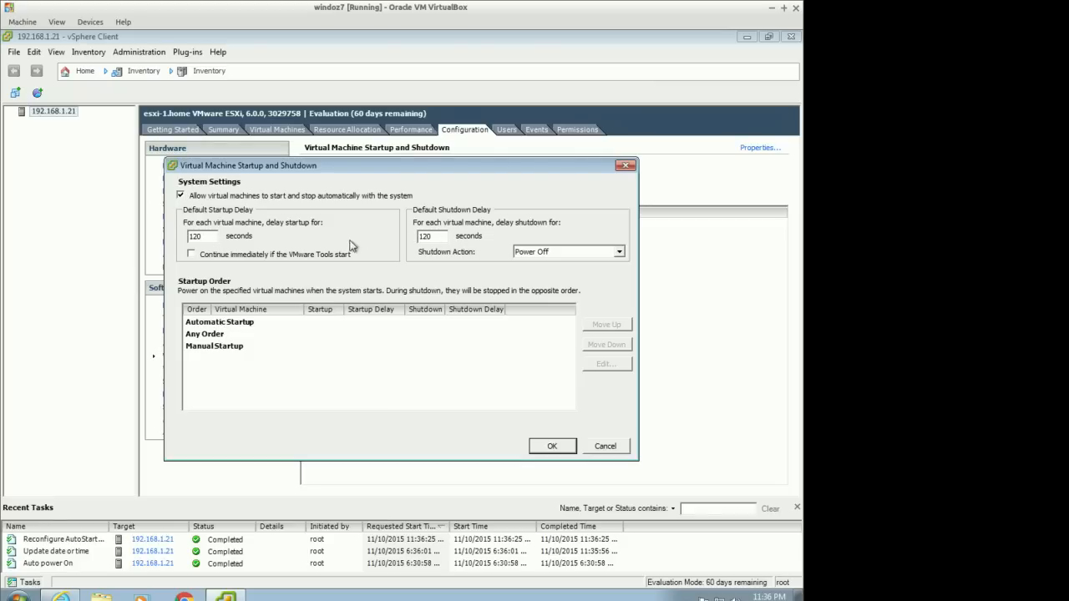
click(608, 446)
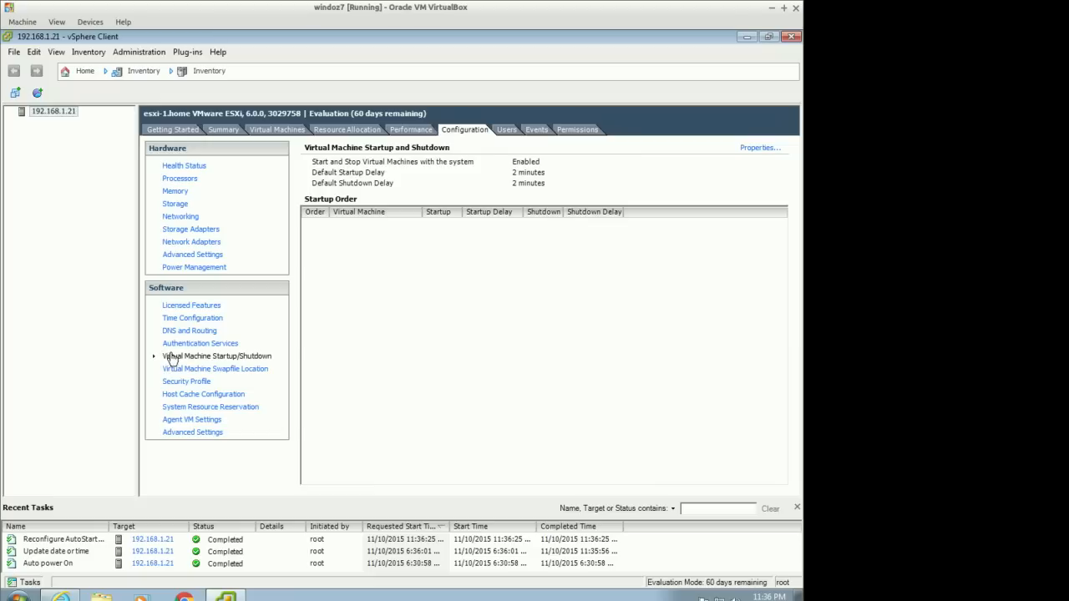
Review the Virtual Machine Swapfile Location and the Security Profile services and firewall pages
click(225, 368)
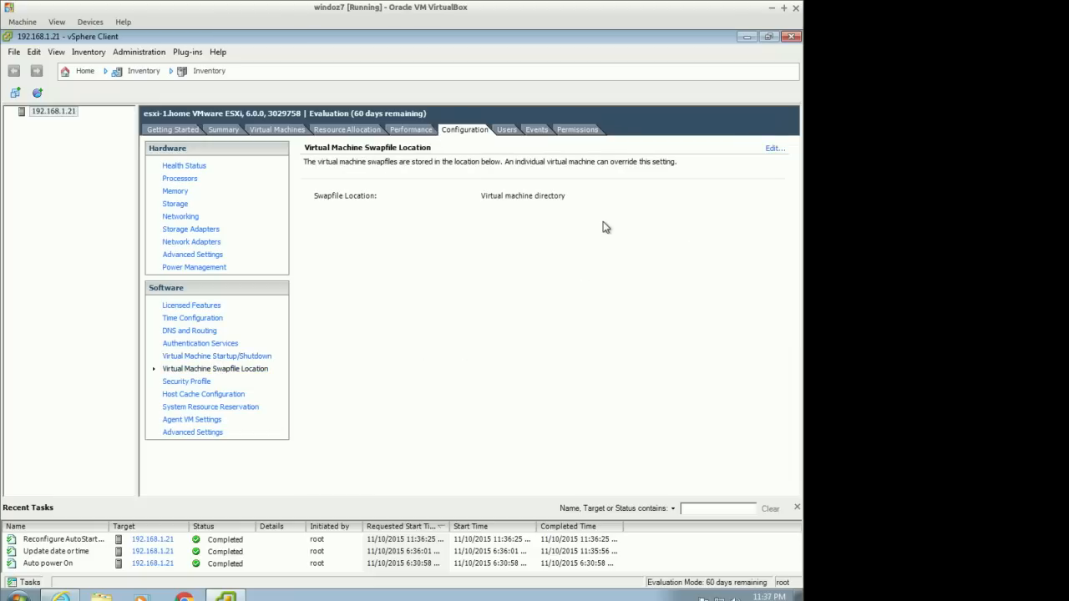
click(165, 382)
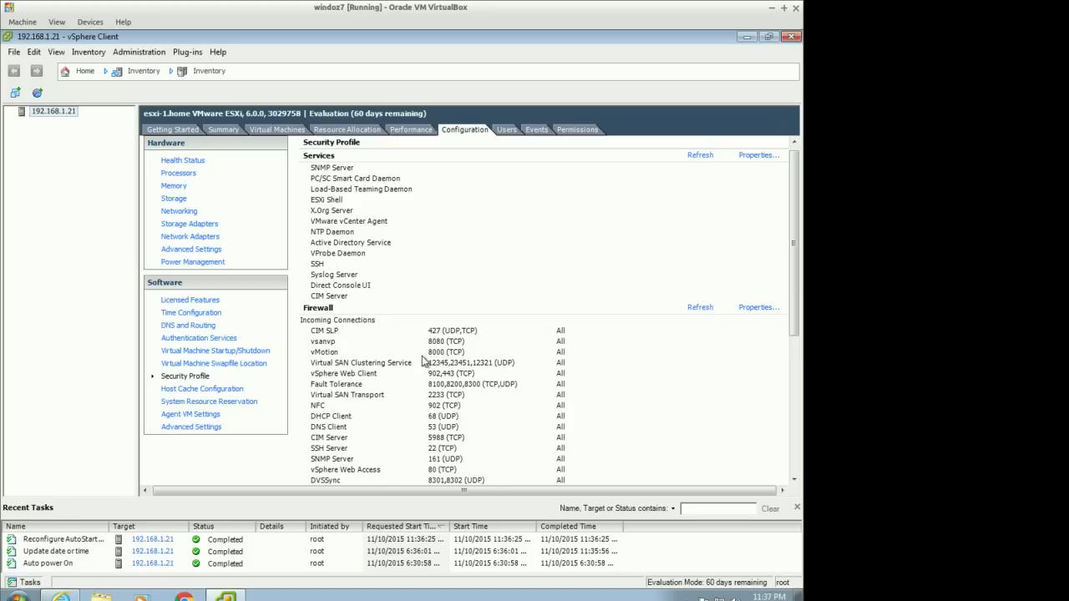
scroll(432, 276, down, 5)
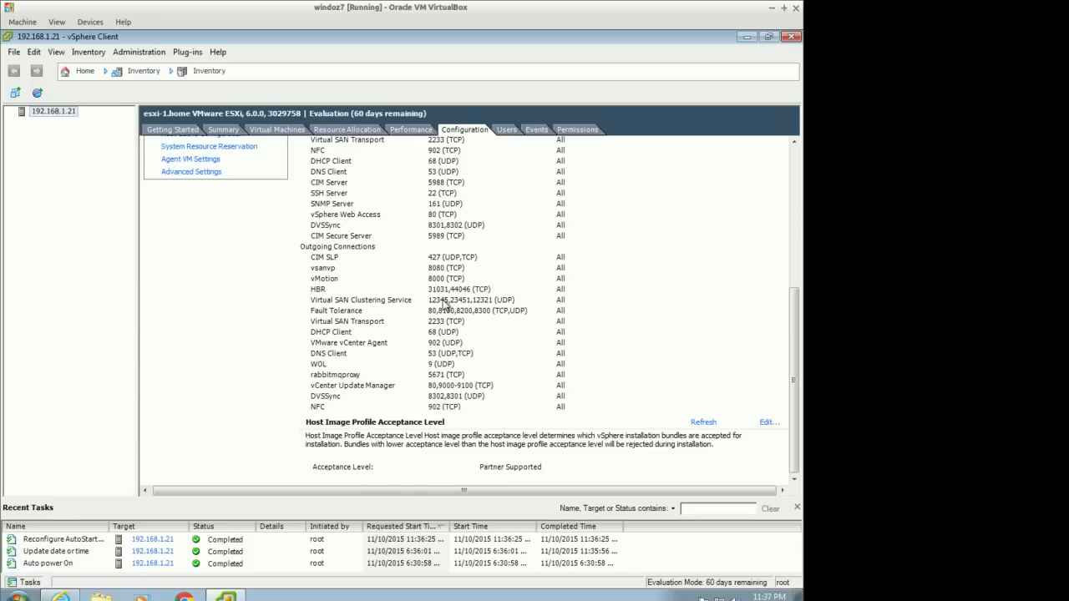
scroll(445, 305, up, 5)
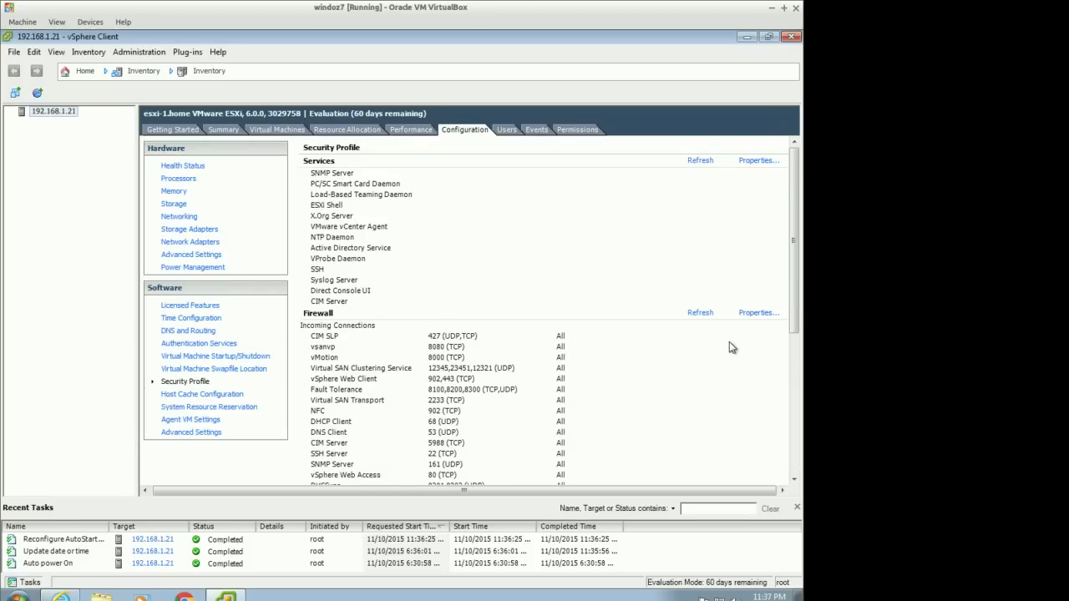
Examine the ESXi Shell and SSH entries in the Security Profile services properties, closing without changes
click(757, 161)
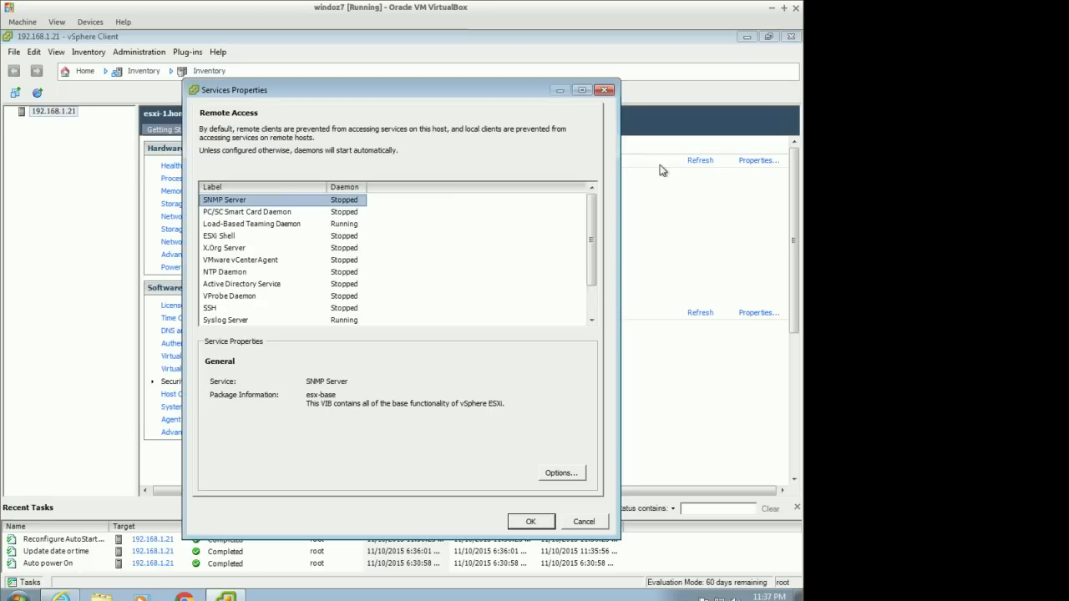
click(232, 238)
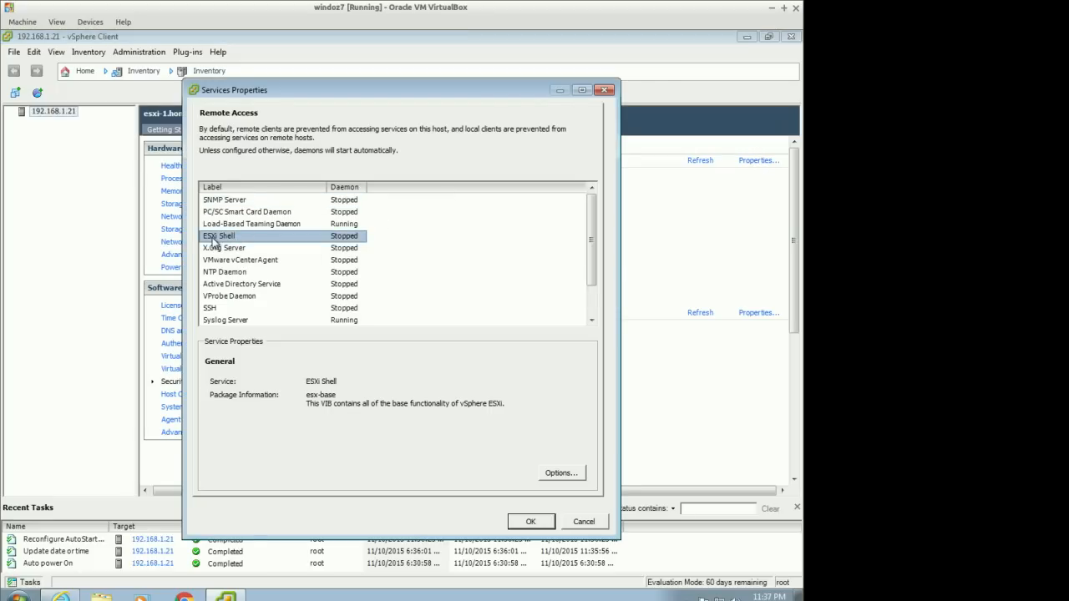
scroll(248, 244, down, 1)
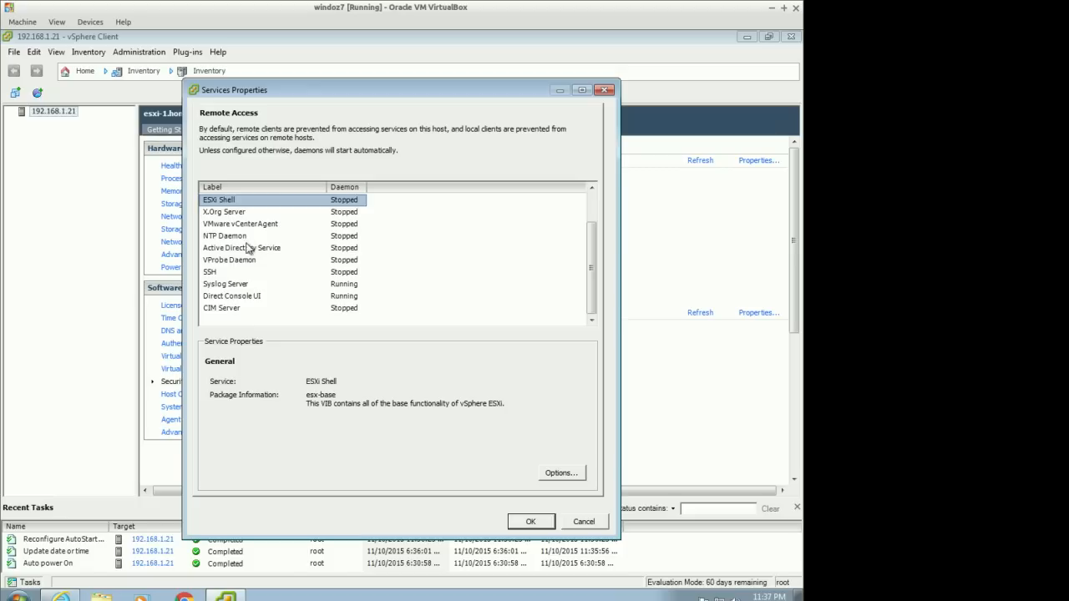
click(215, 273)
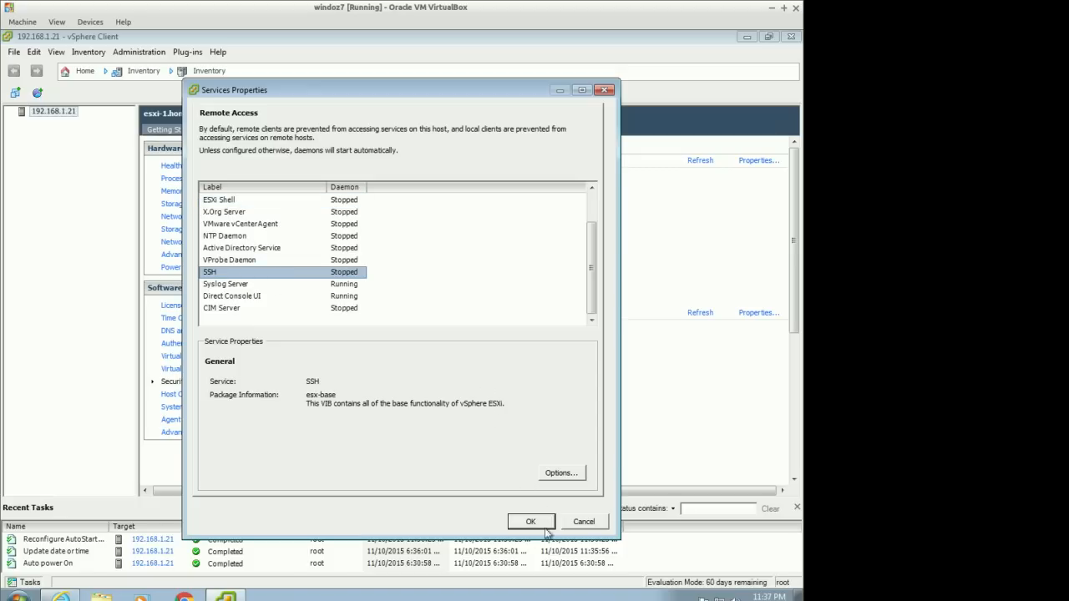
click(584, 526)
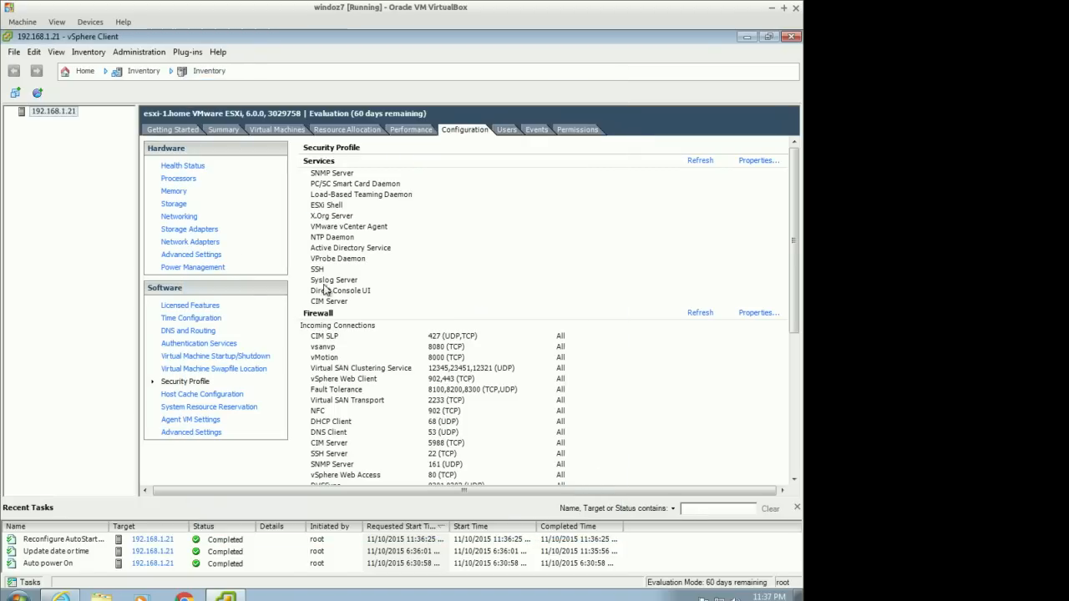
scroll(252, 394, down, 2)
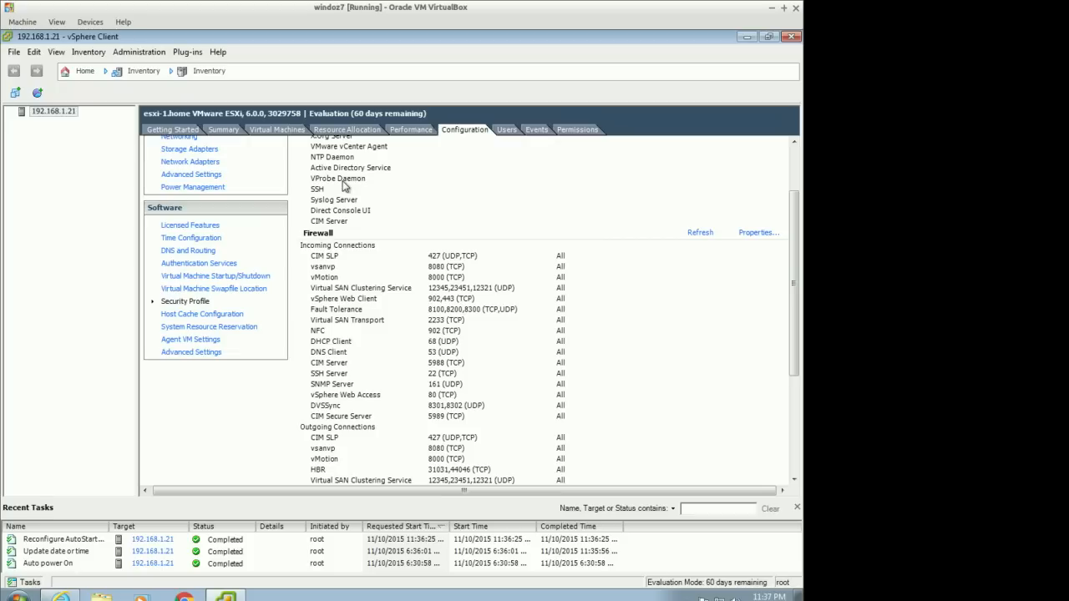
Review the Host Cache Configuration, System Resource Reservation and Agent VM Settings pages of the host's software configuration
click(192, 315)
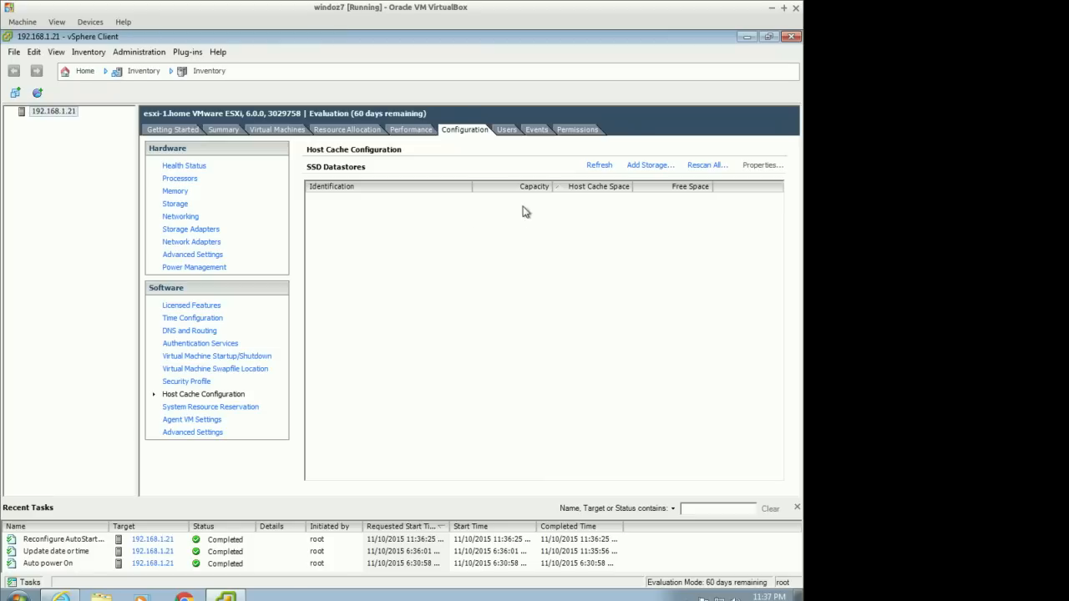
click(244, 407)
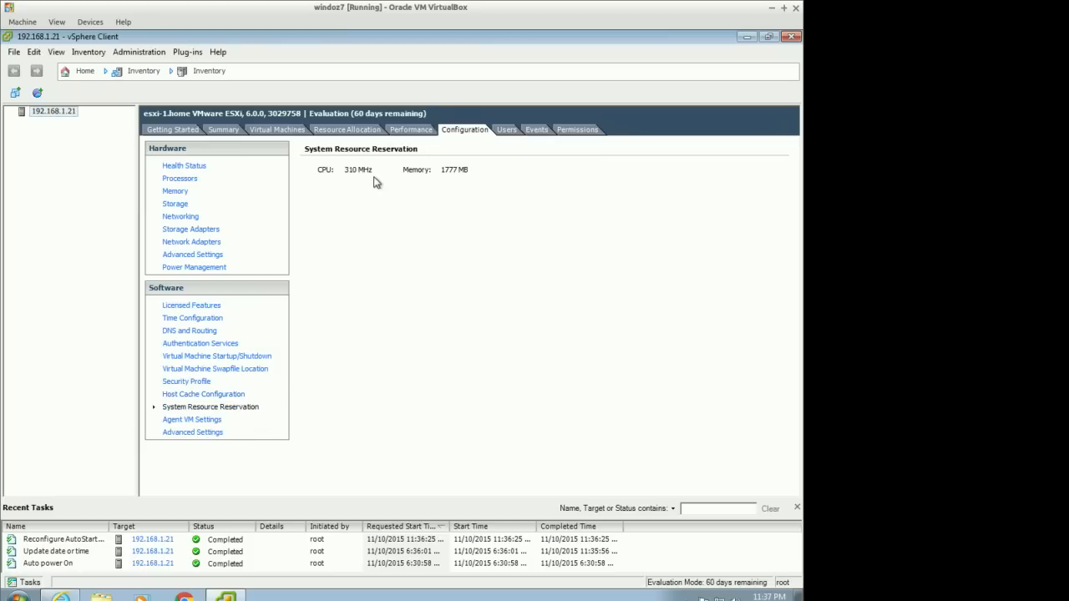
click(197, 422)
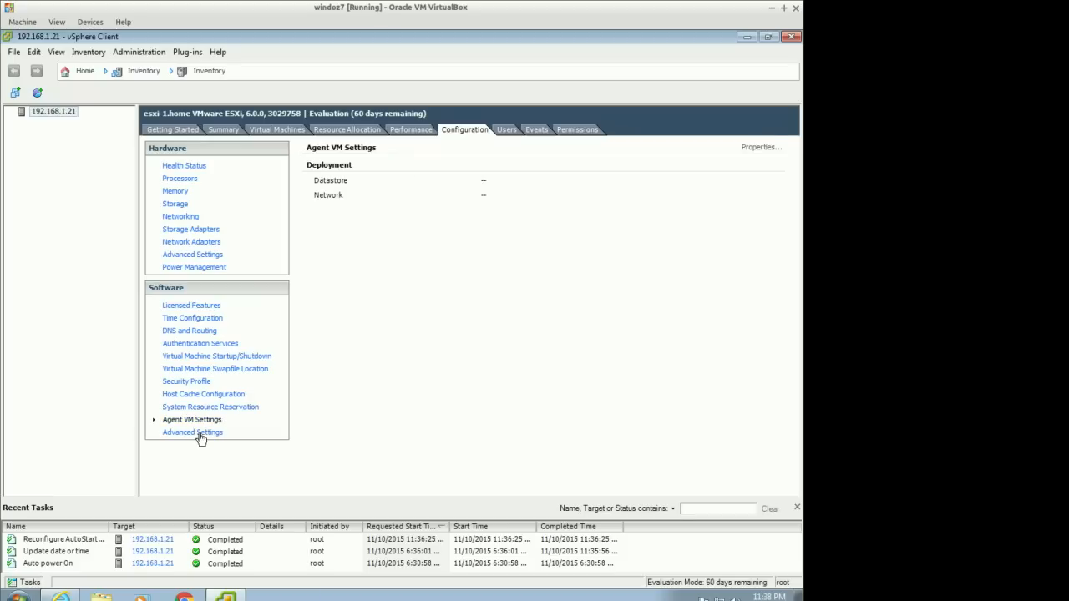
Browse the categories in the host's Advanced Settings down to User, closing without changes
click(199, 433)
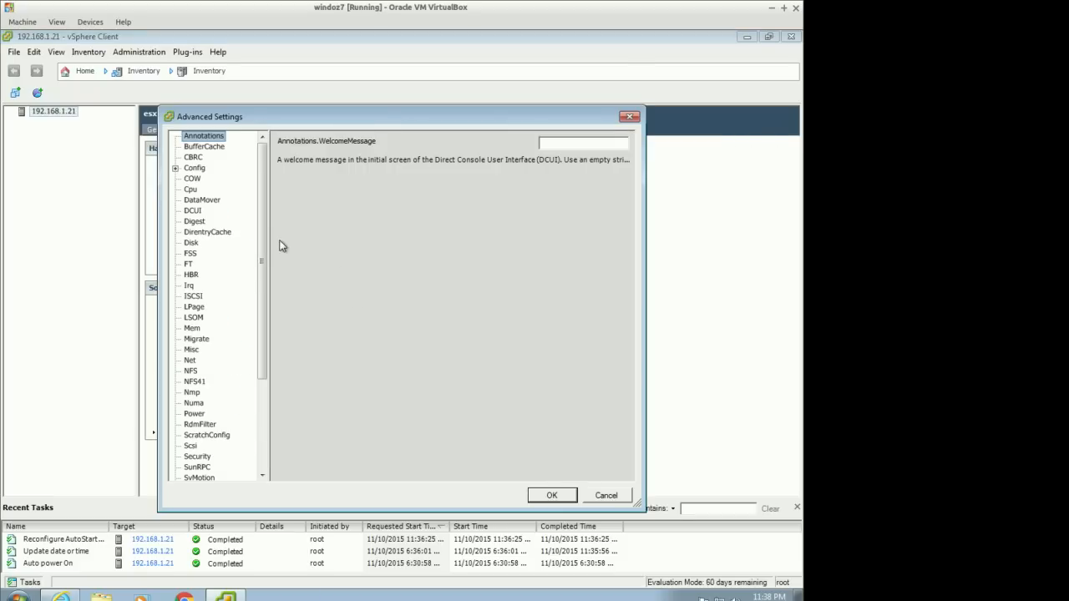
drag(264, 201, 264, 315)
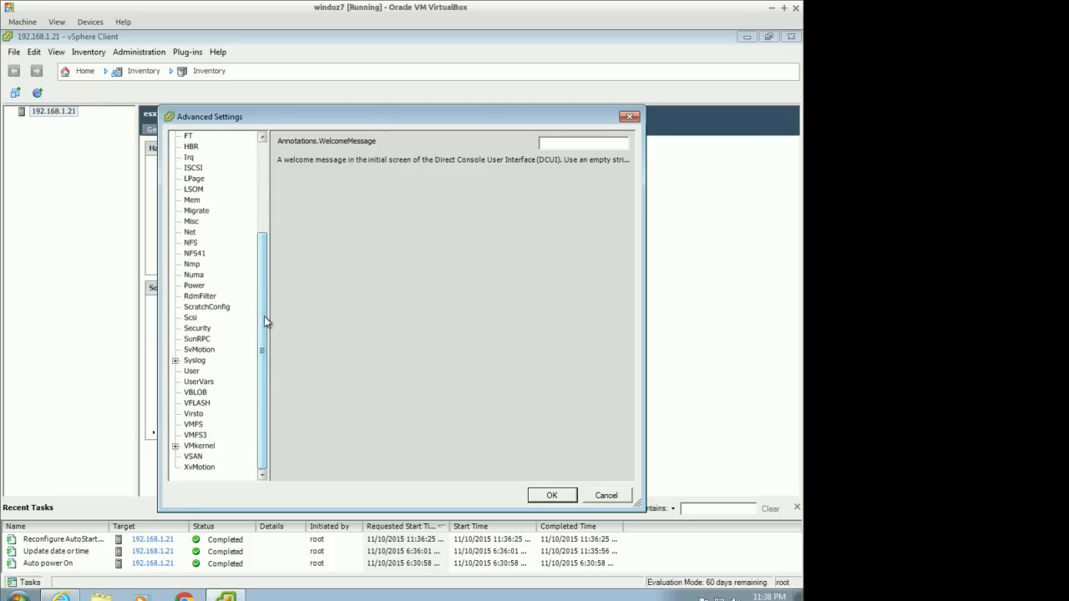
click(196, 371)
click(603, 496)
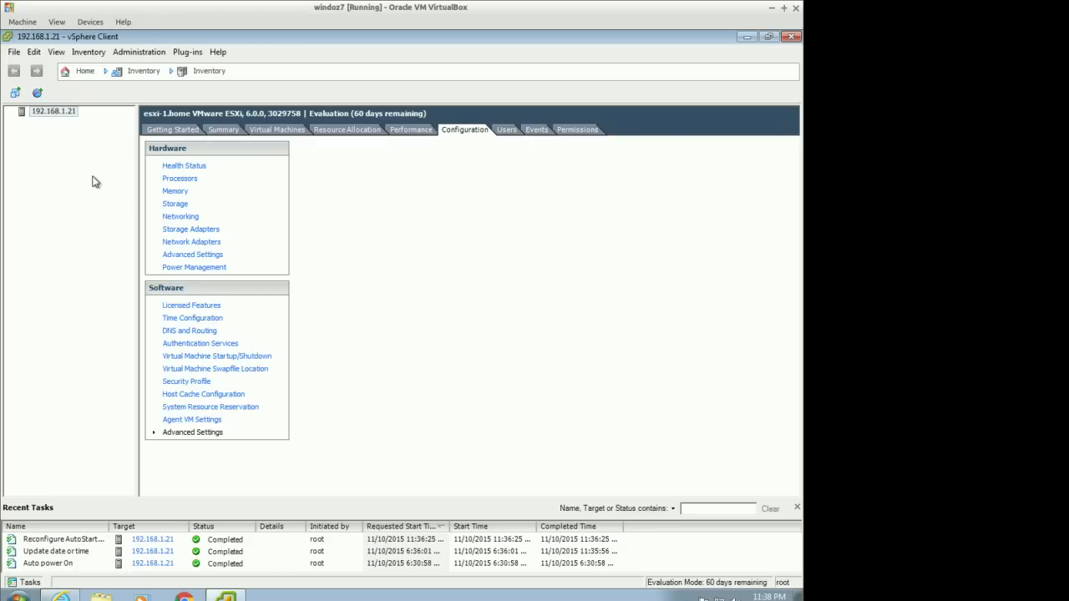
Open the actions menu for the 192.168.1.21 host in the inventory
right_click(66, 114)
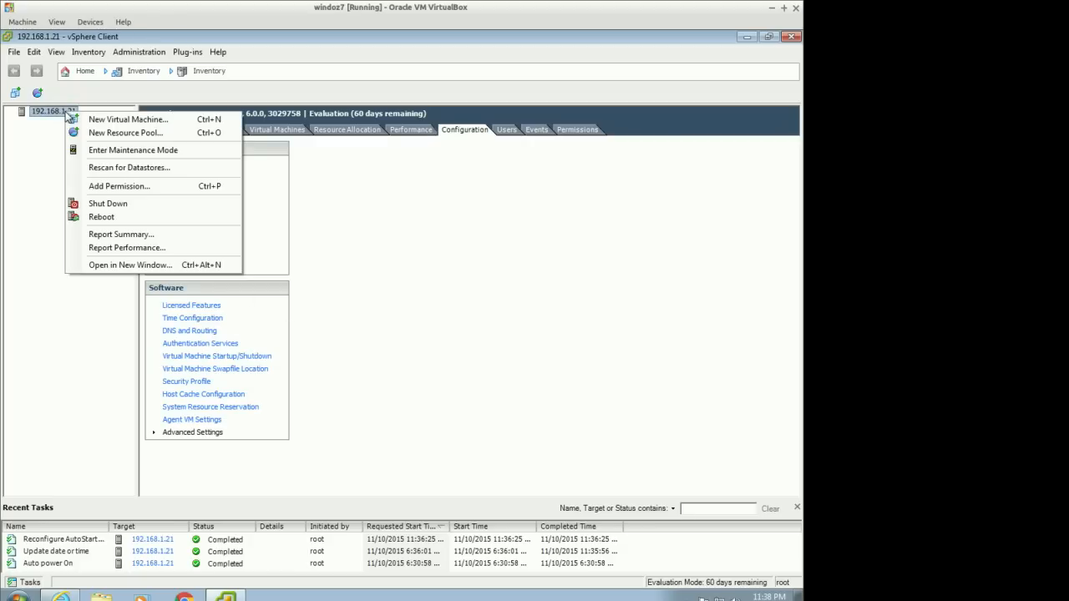